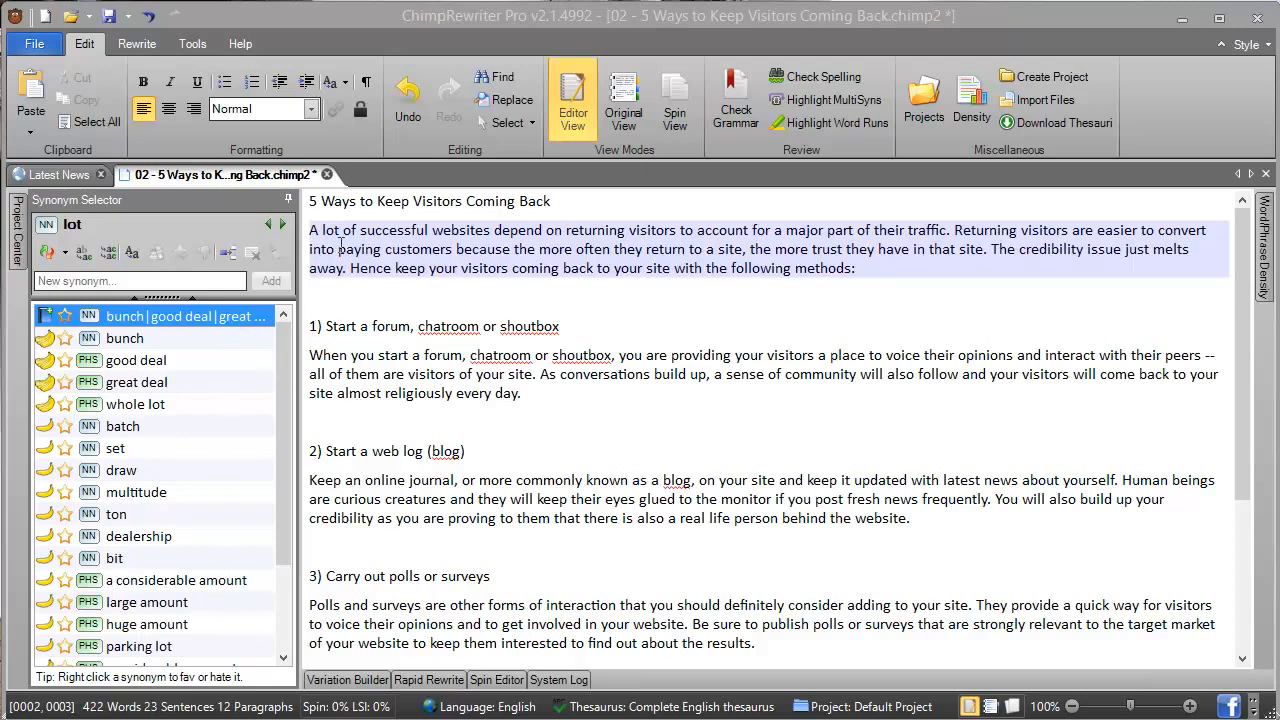
Look through the synonyms offered for "lot", "of", "successful" and "websites" in the first sentence
{"action": "left_click", "coordinate": [334, 230]}
{"action": "left_click", "coordinate": [351, 230]}
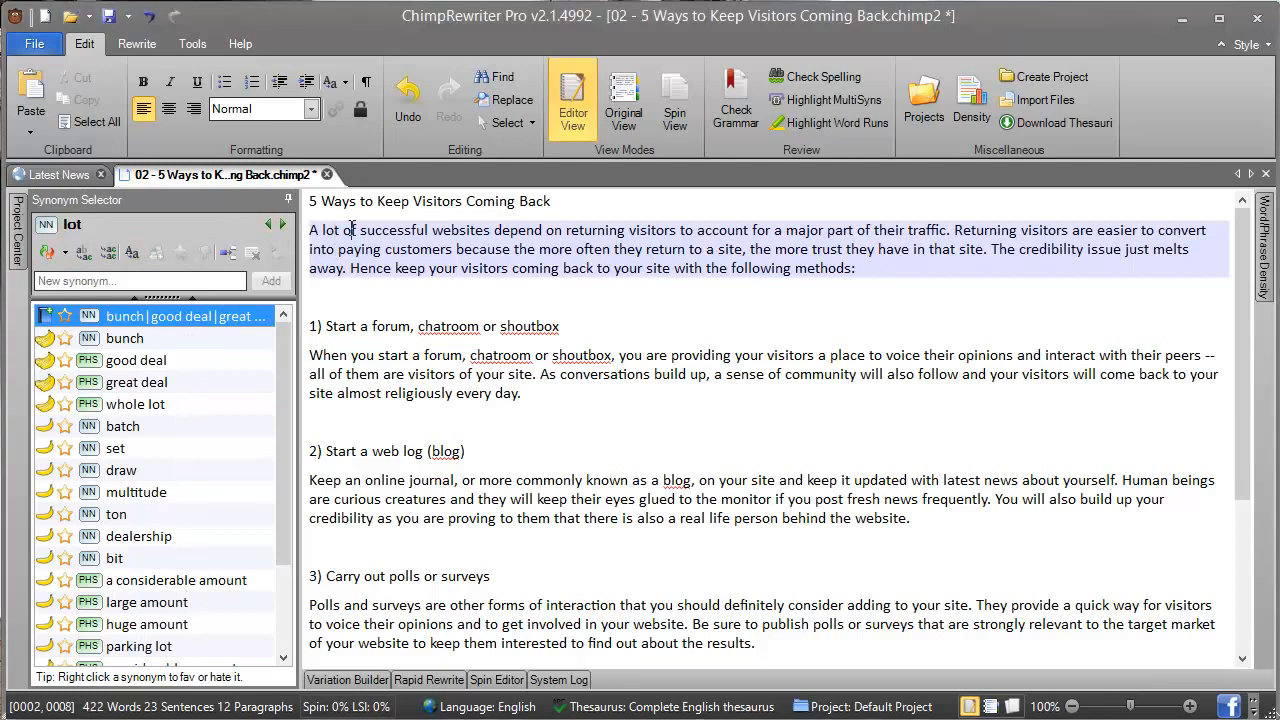
{"action": "left_click", "coordinate": [283, 225]}
{"action": "left_click", "coordinate": [390, 230]}
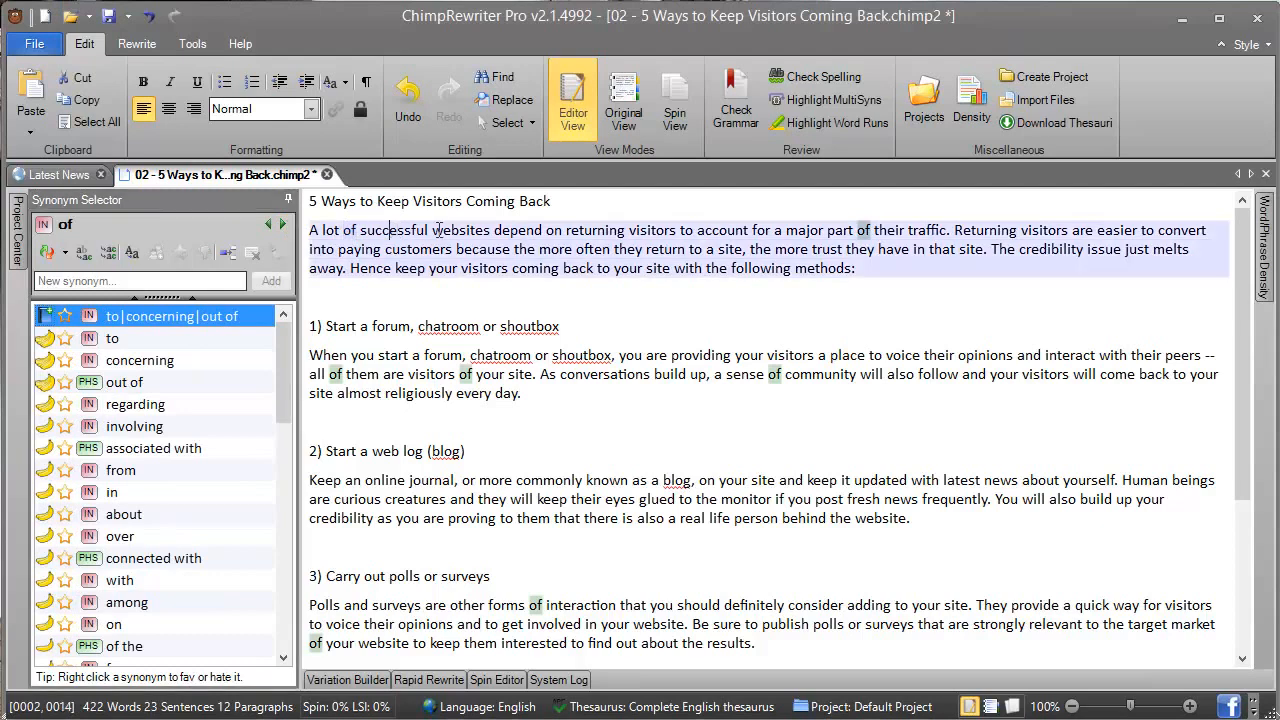
{"action": "left_click", "coordinate": [283, 225]}
{"action": "left_click", "coordinate": [283, 225]}
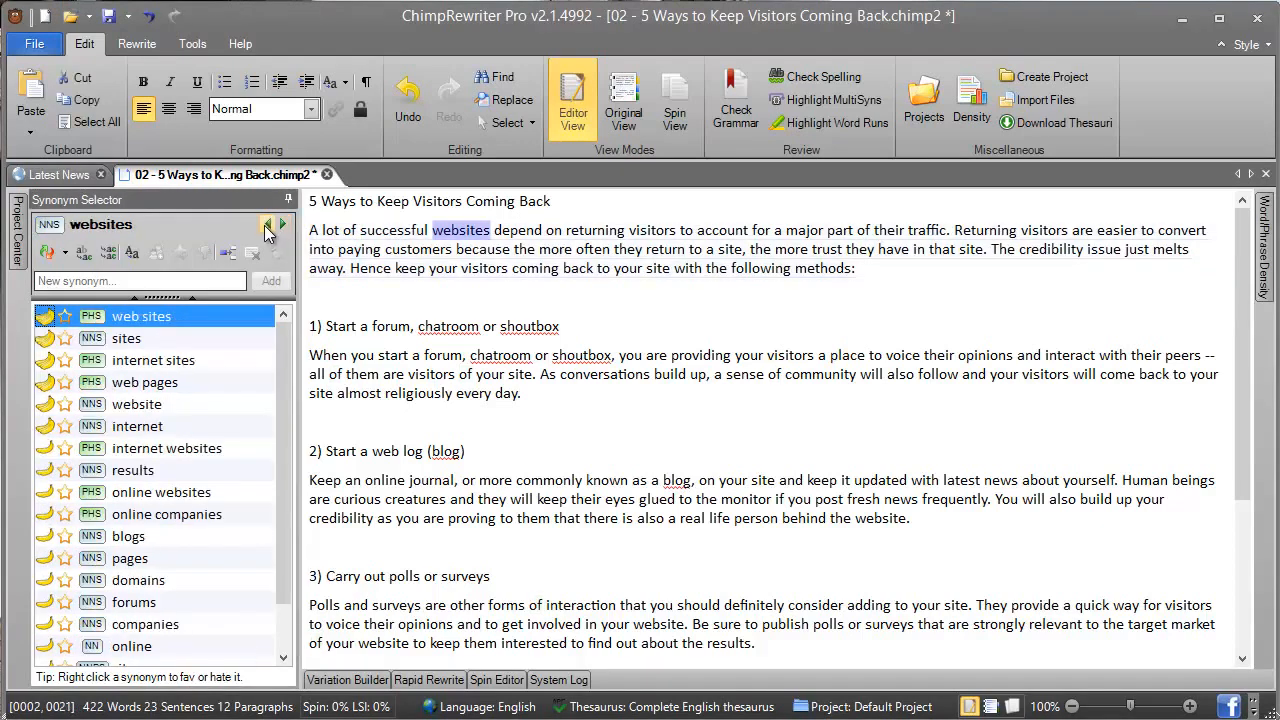
{"action": "left_click", "coordinate": [266, 226]}
{"action": "left_click", "coordinate": [266, 226]}
{"action": "left_click", "coordinate": [283, 226]}
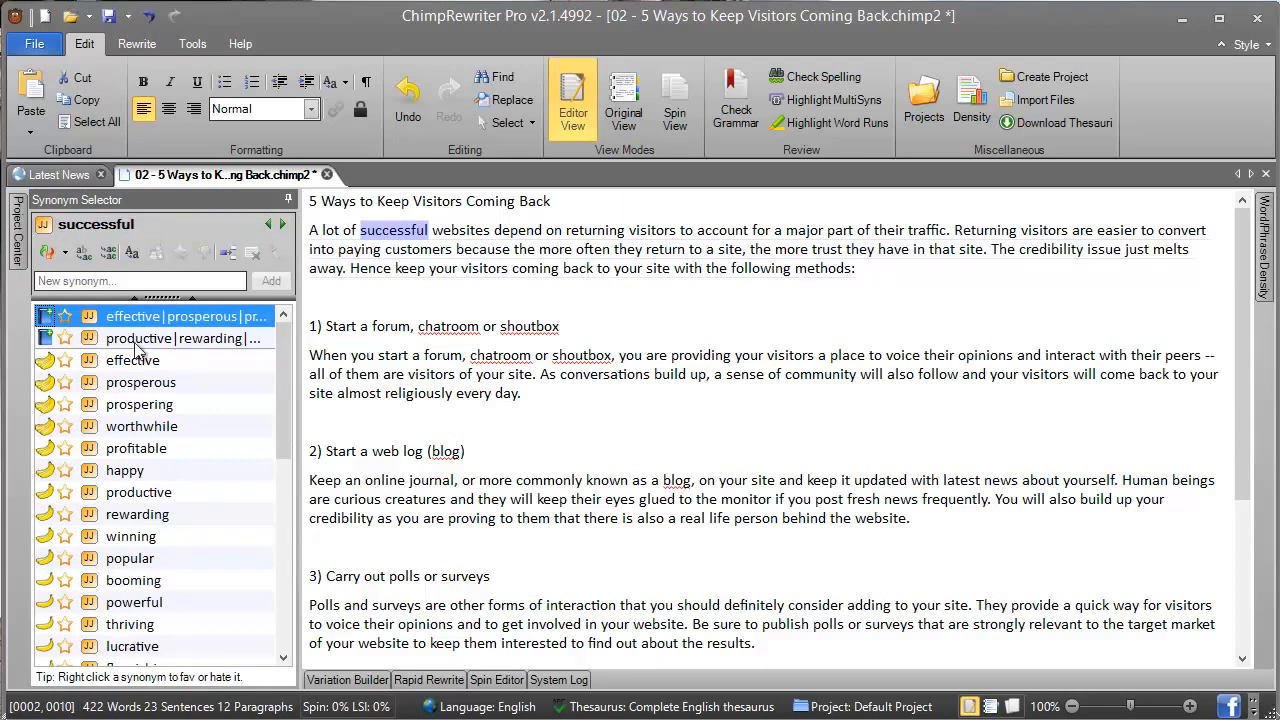
Step back from "successful" to "lot" and forward through "depend on" to "visitors to", viewing the synonyms for each
{"action": "left_click", "coordinate": [405, 228]}
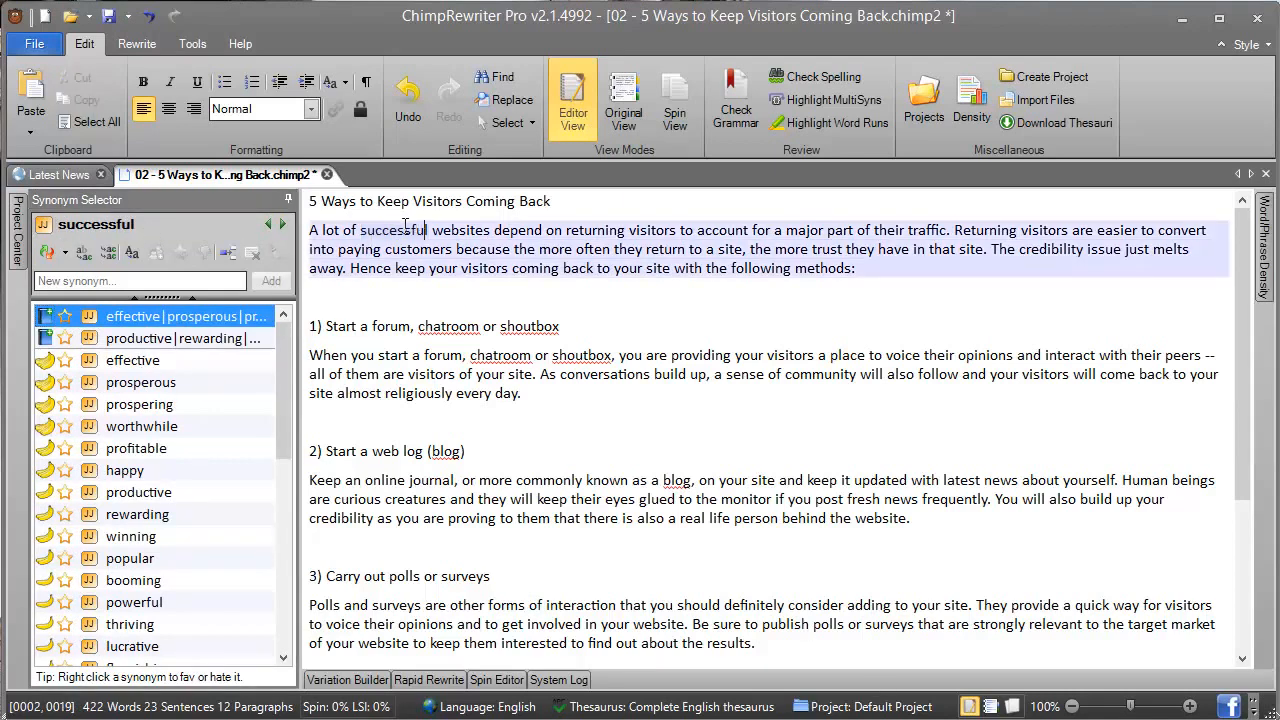
{"action": "key", "text": "alt+Left"}
{"action": "key", "text": "alt+Left"}
{"action": "key", "text": "alt+Left"}
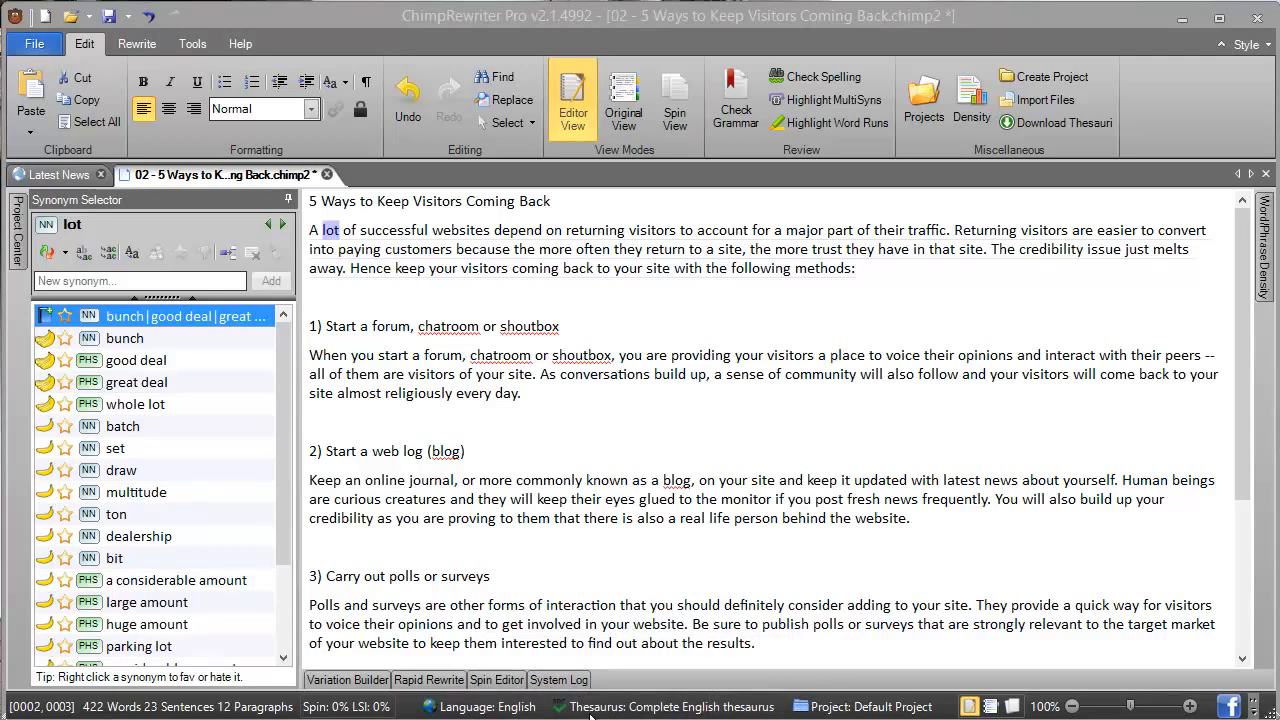
{"action": "left_click", "coordinate": [388, 226]}
{"action": "key", "text": "alt+Right"}
{"action": "key", "text": "alt+Right"}
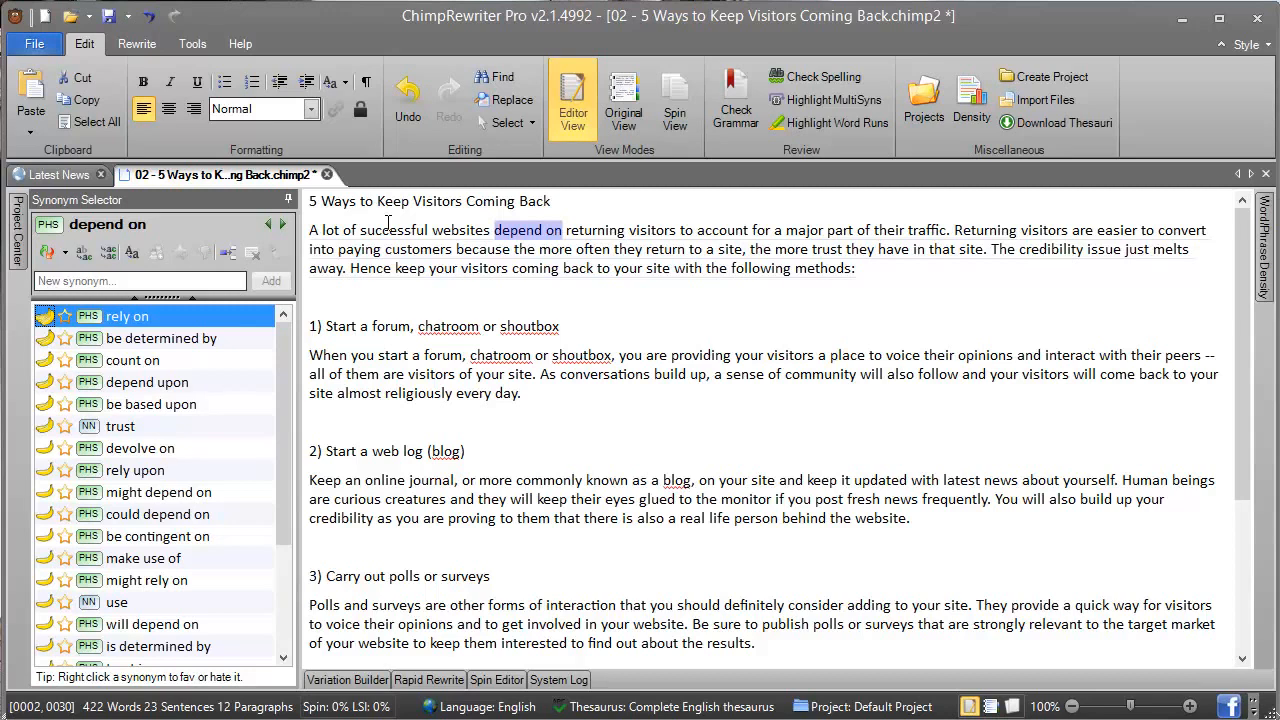
{"action": "key", "text": "alt+Right"}
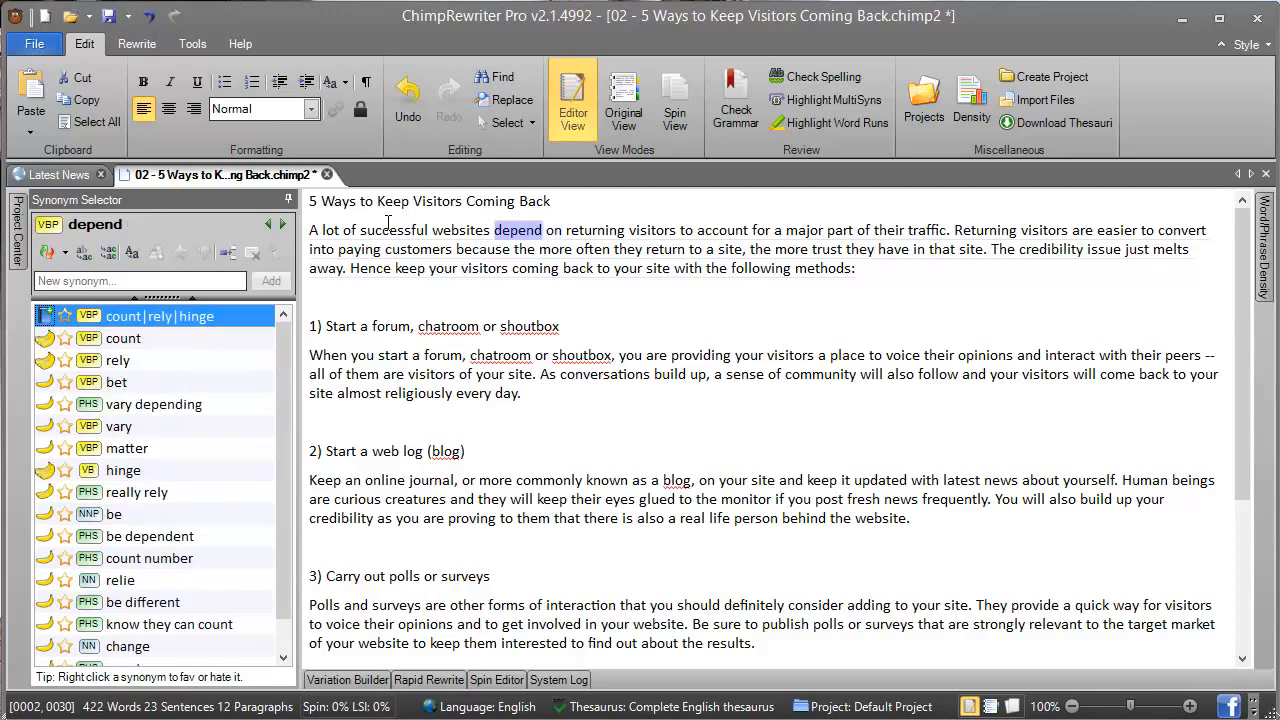
{"action": "key", "text": "alt+Right"}
{"action": "key", "text": "alt+Right"}
{"action": "key", "text": "alt+Right"}
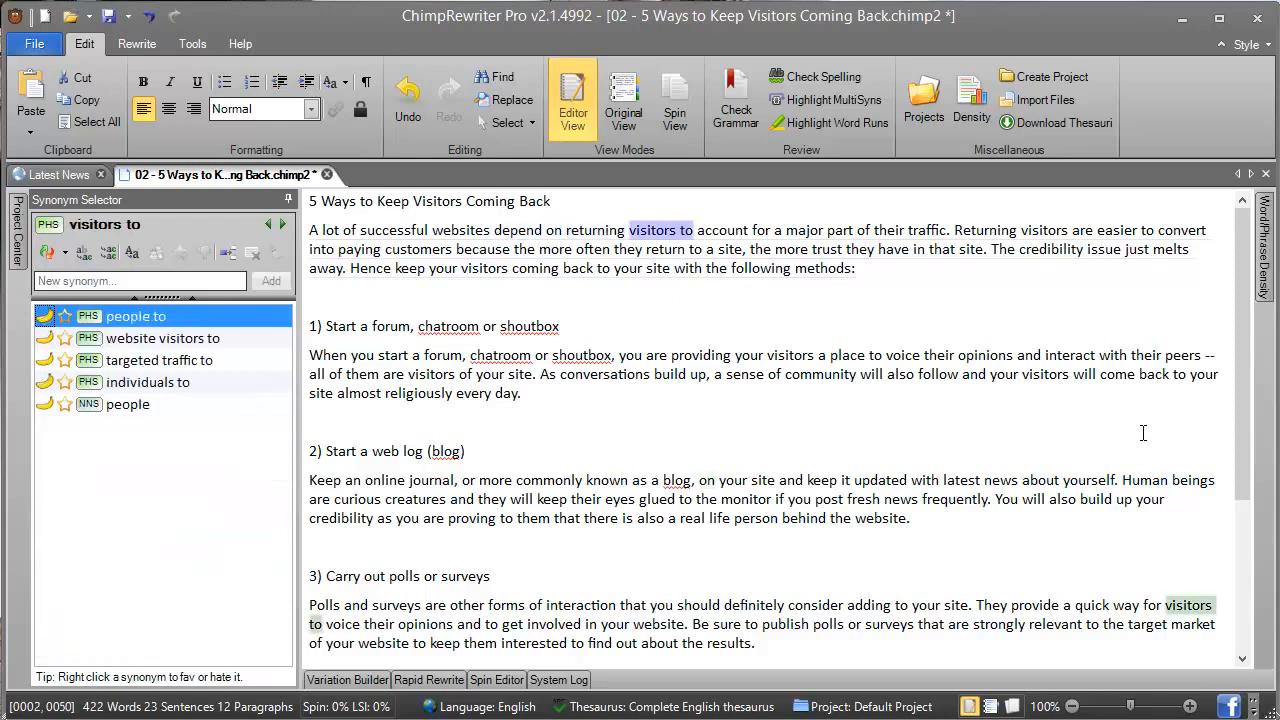
Mark "draw" as a favourite synonym of "lot" and remove the favourite mark again
{"action": "left_click", "coordinate": [331, 231]}
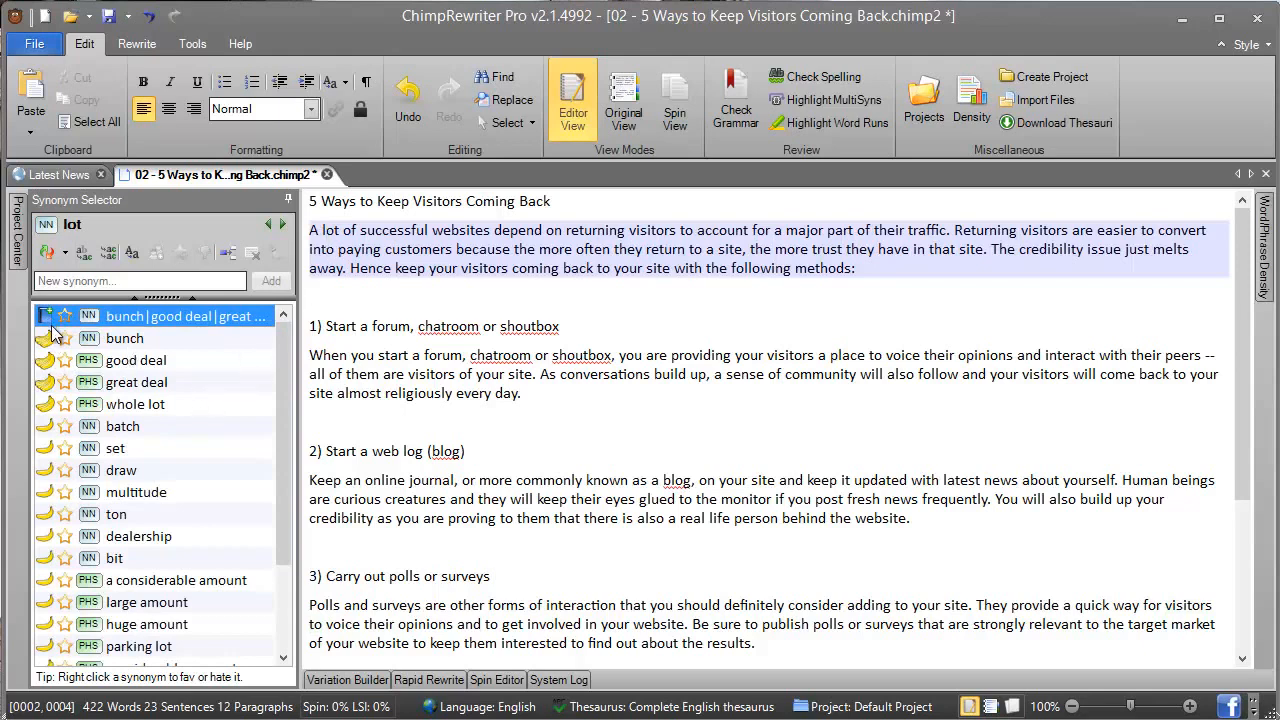
{"action": "mouse_move", "coordinate": [48, 342]}
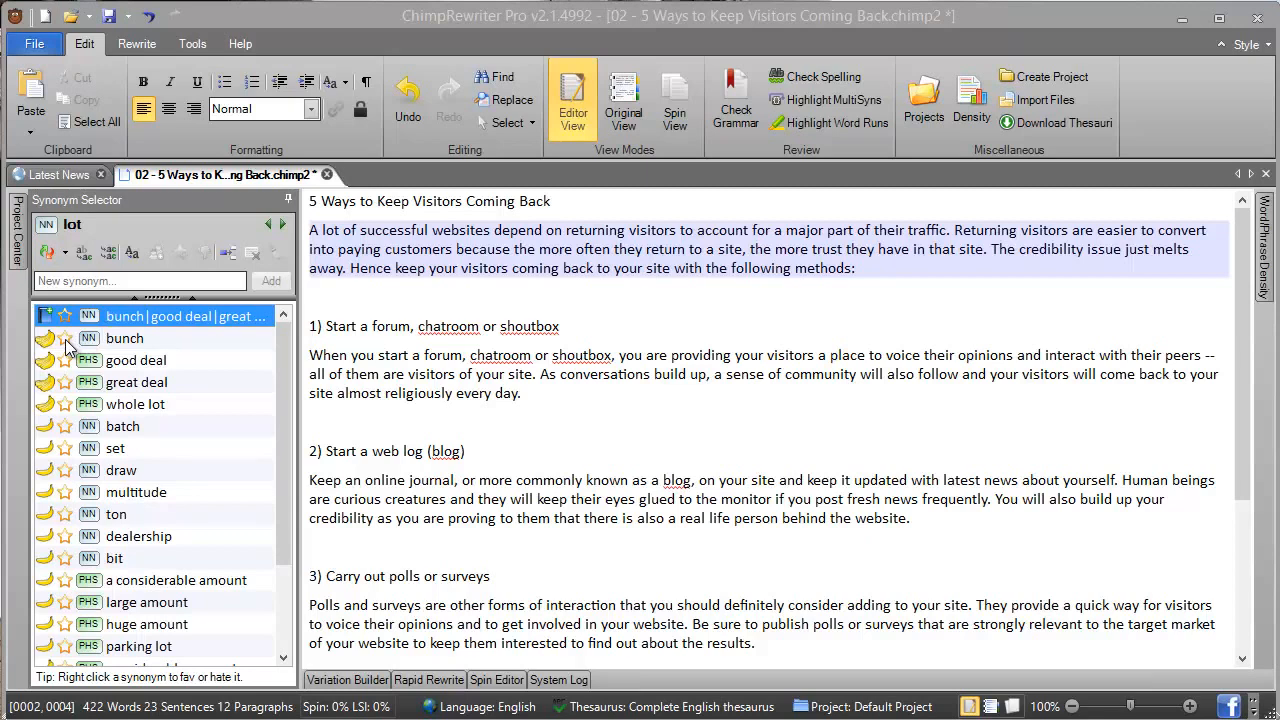
{"action": "left_click", "coordinate": [66, 472]}
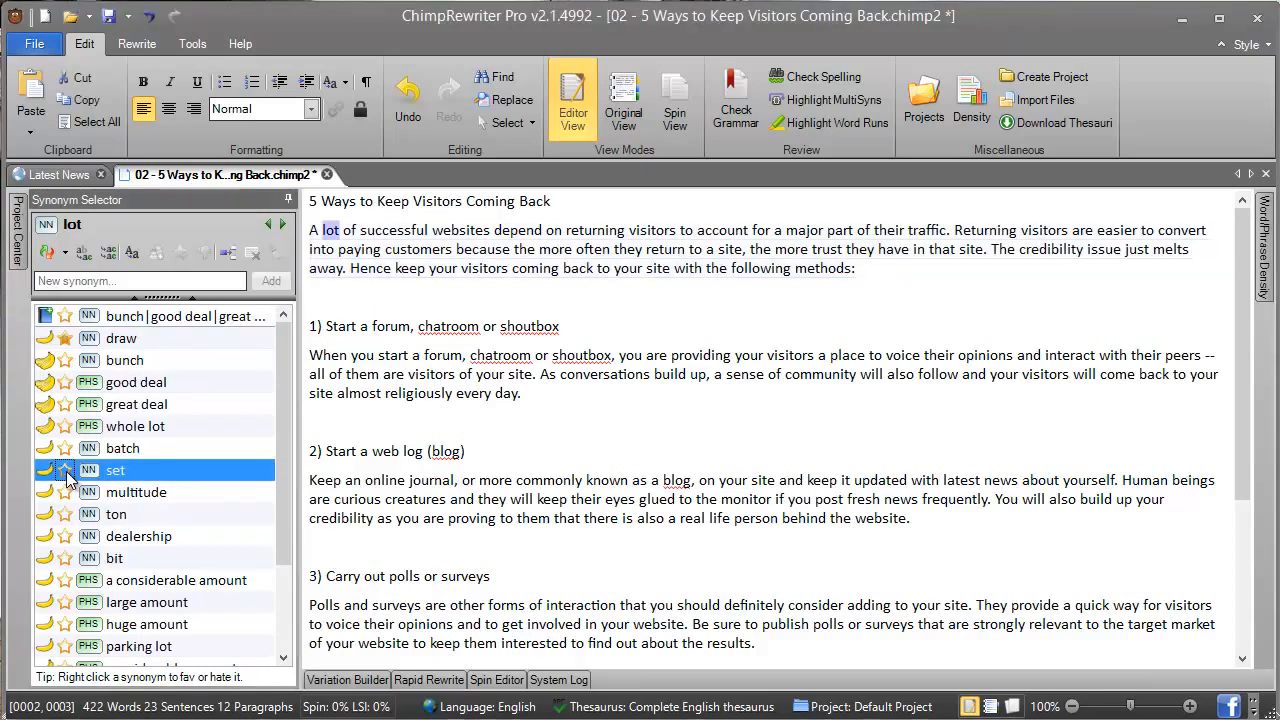
{"action": "left_click", "coordinate": [66, 340]}
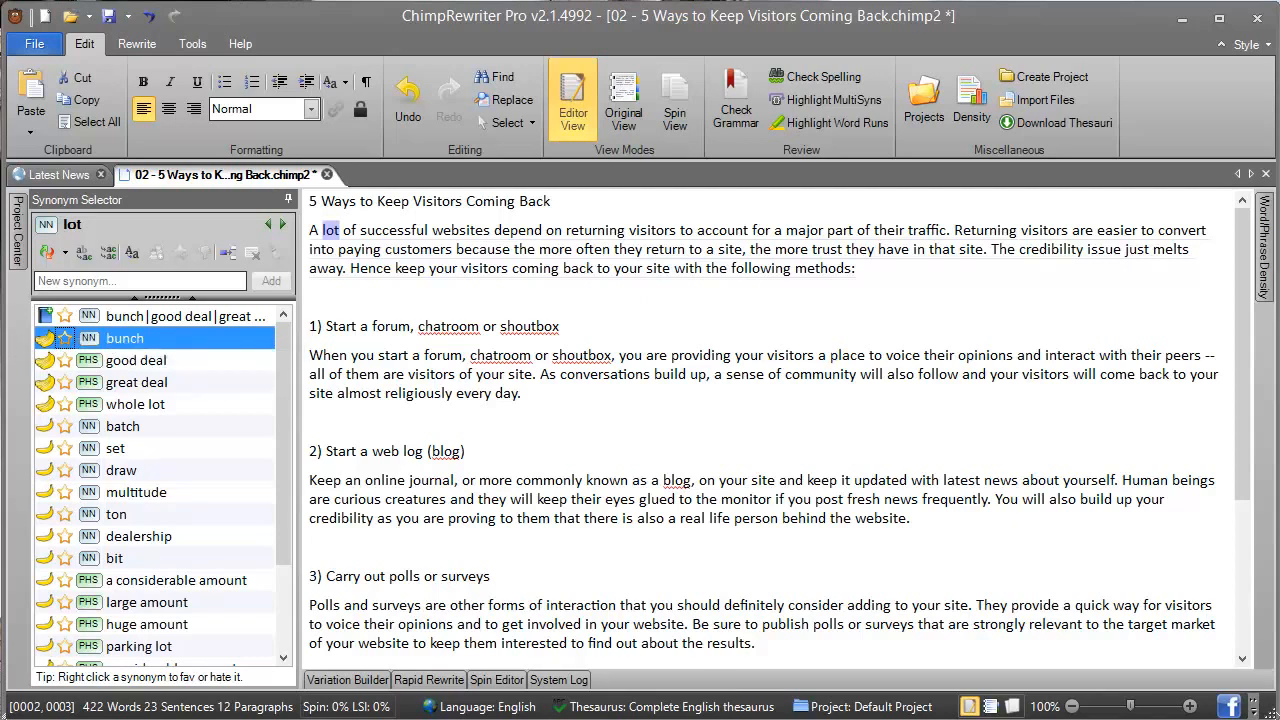
Remove the unsuitable synonym "dealership" from the synonym list for "lot"
{"action": "left_click", "coordinate": [334, 231]}
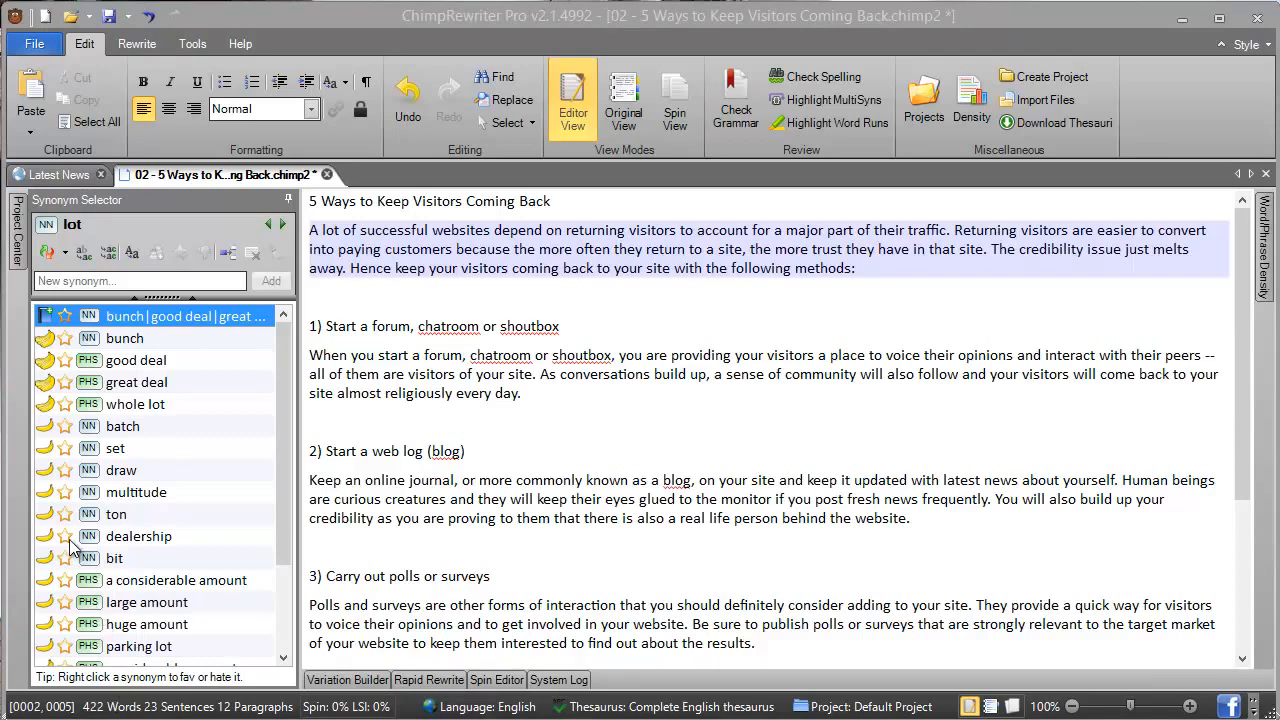
{"action": "right_click", "coordinate": [140, 538]}
{"action": "left_click", "coordinate": [152, 606]}
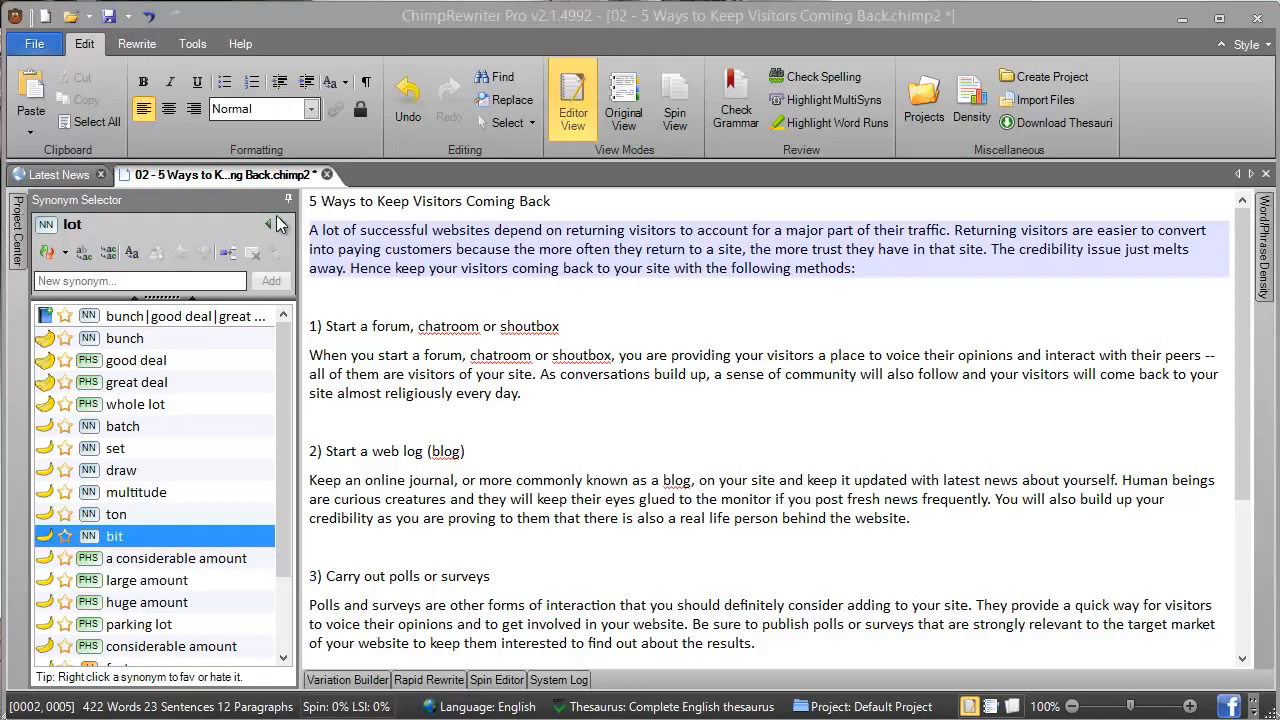
Add "good deal", "great deal" and "whole lot" as alternatives to "lot", trying "a considerable amount" and taking it out
{"action": "left_click", "coordinate": [326, 227]}
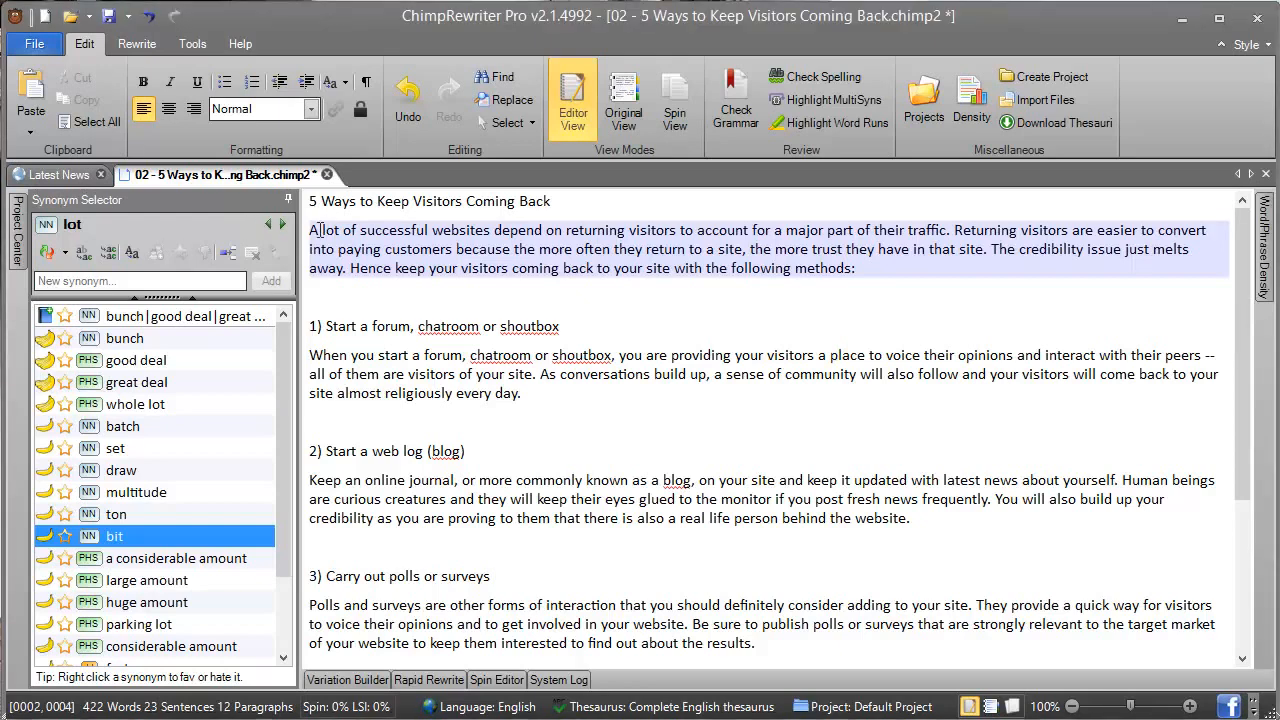
{"action": "left_click", "coordinate": [157, 366]}
{"action": "left_click", "coordinate": [152, 406]}
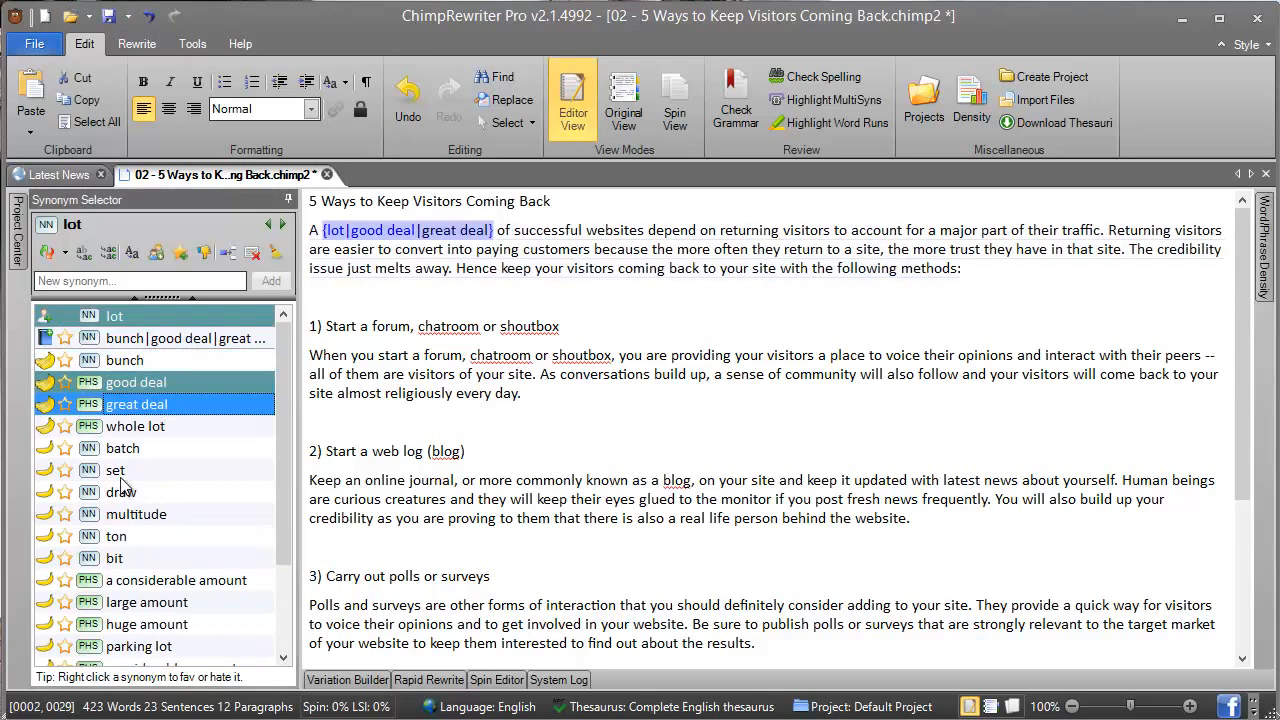
{"action": "left_click", "coordinate": [155, 428]}
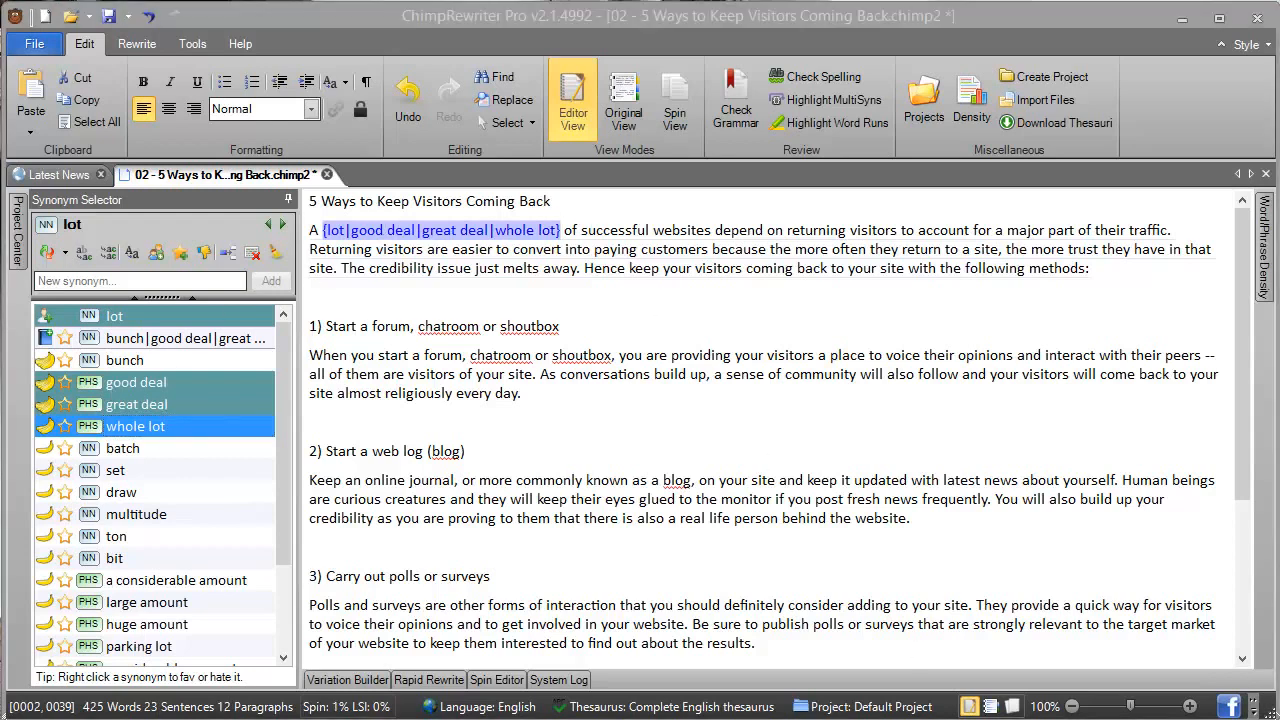
{"action": "left_click", "coordinate": [166, 582]}
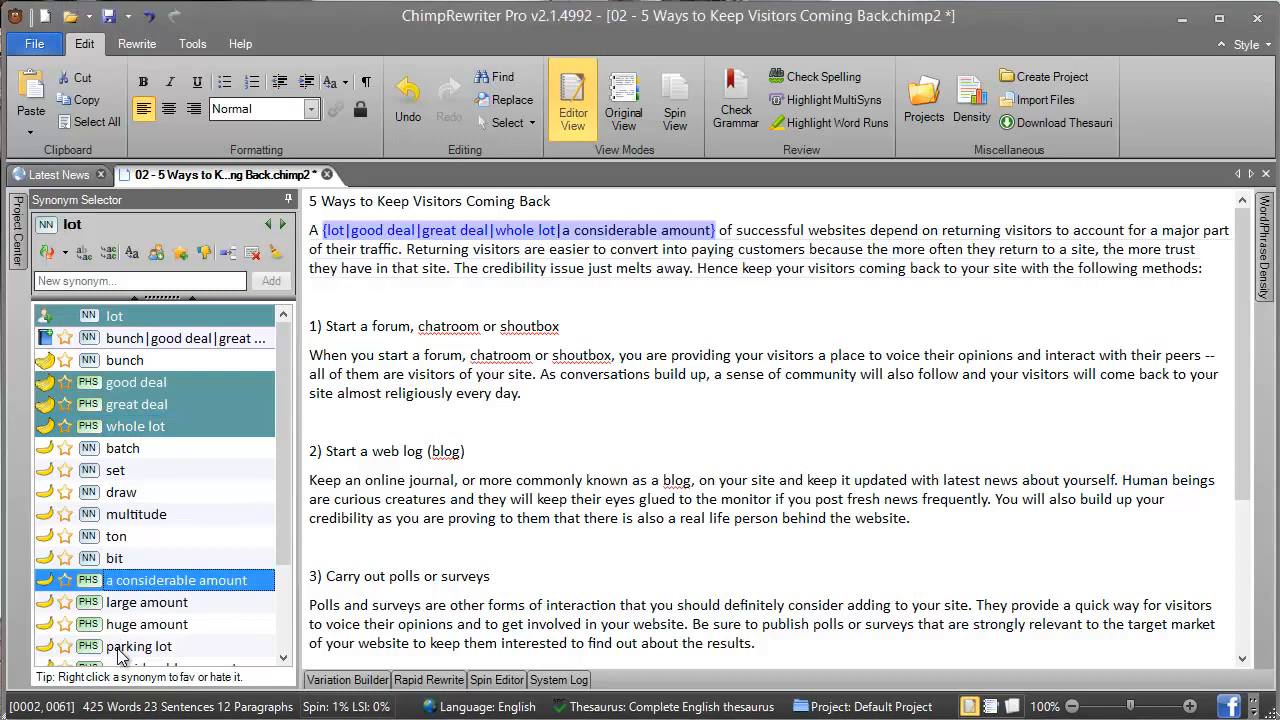
{"action": "left_click", "coordinate": [166, 582]}
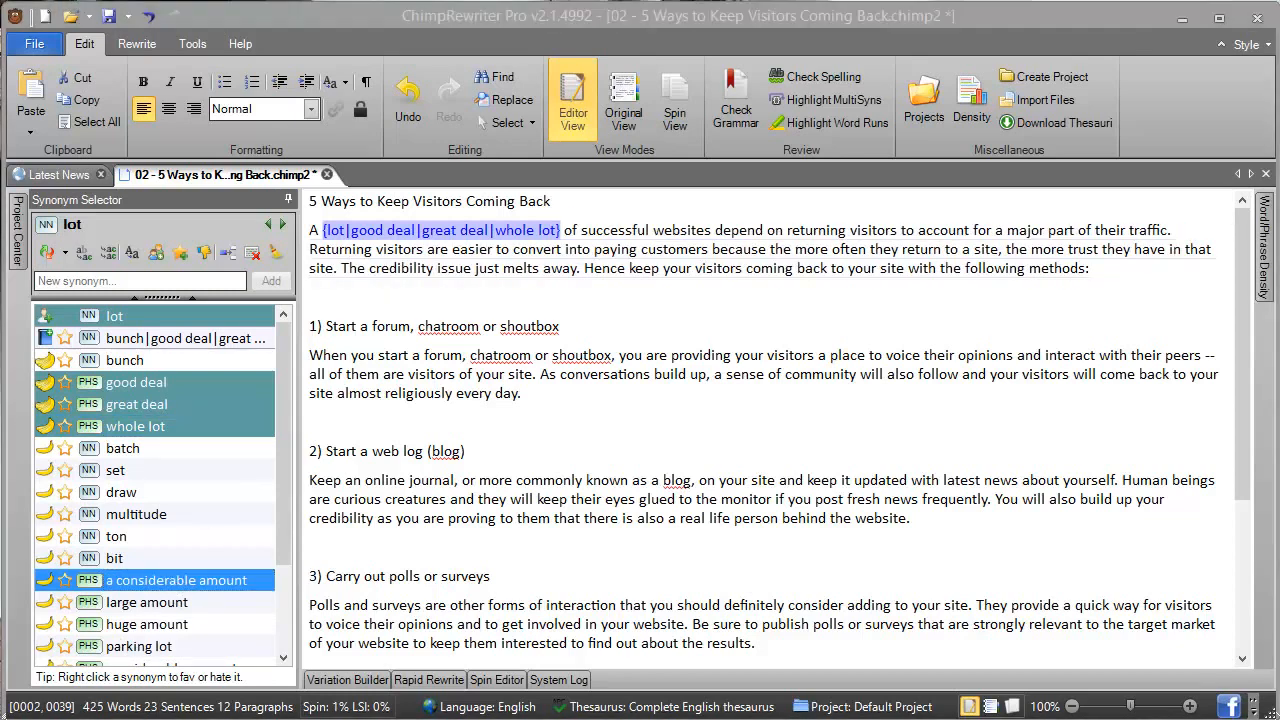
Add "internet websites" and "online websites" as alternatives to "websites" in the first sentence
{"action": "left_click", "coordinate": [572, 228]}
{"action": "key", "text": "alt+Right"}
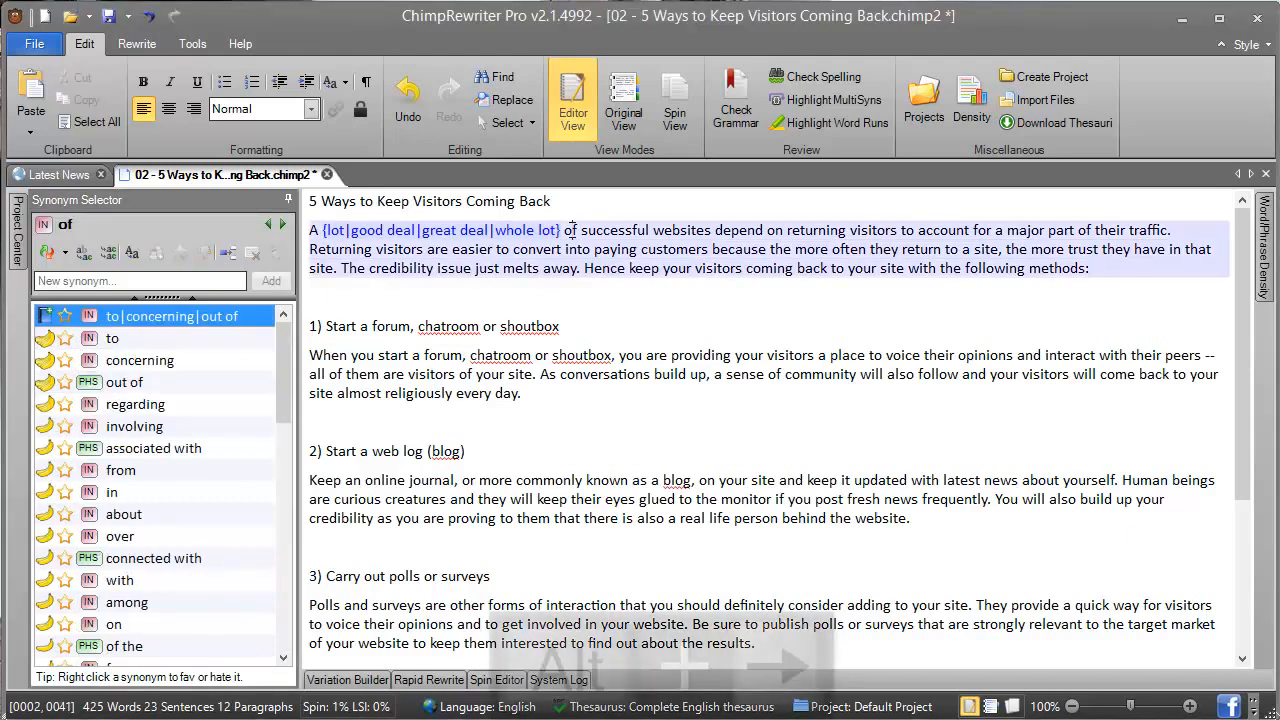
{"action": "key", "text": "alt+Right"}
{"action": "key", "text": "alt+Right"}
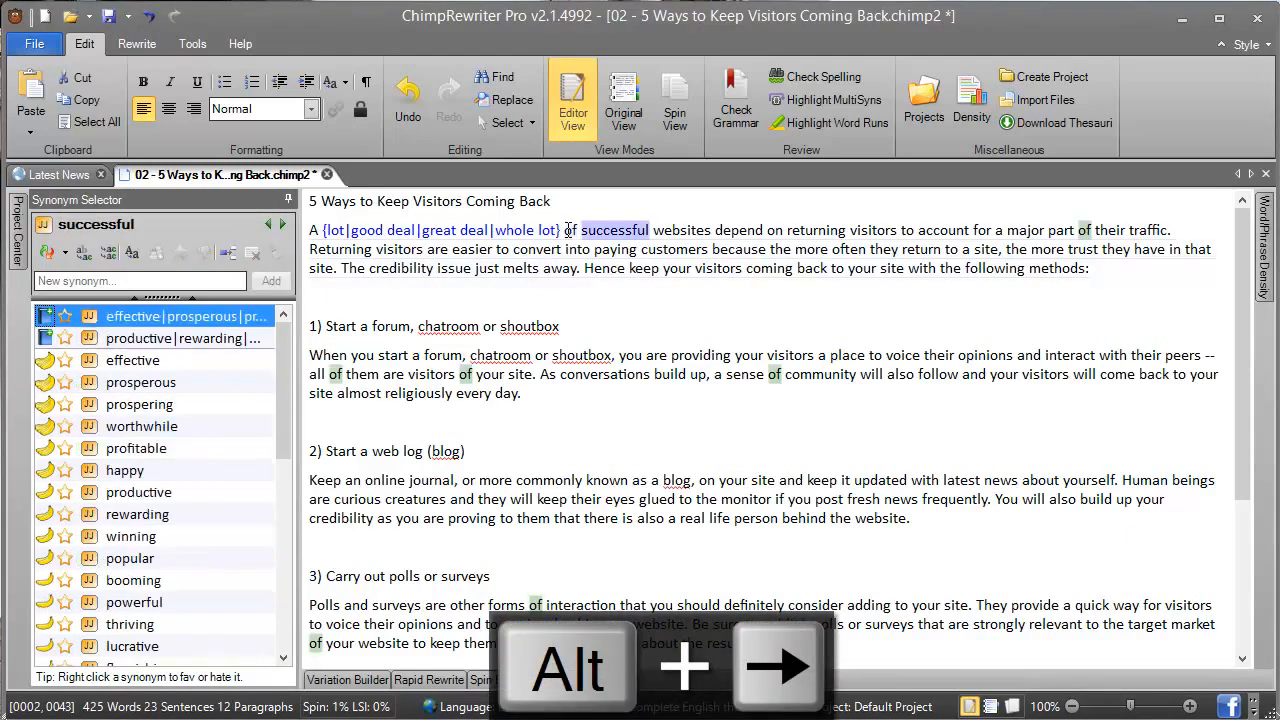
{"action": "key", "text": "alt+Right"}
{"action": "key", "text": "Down"}
{"action": "key", "text": "Down"}
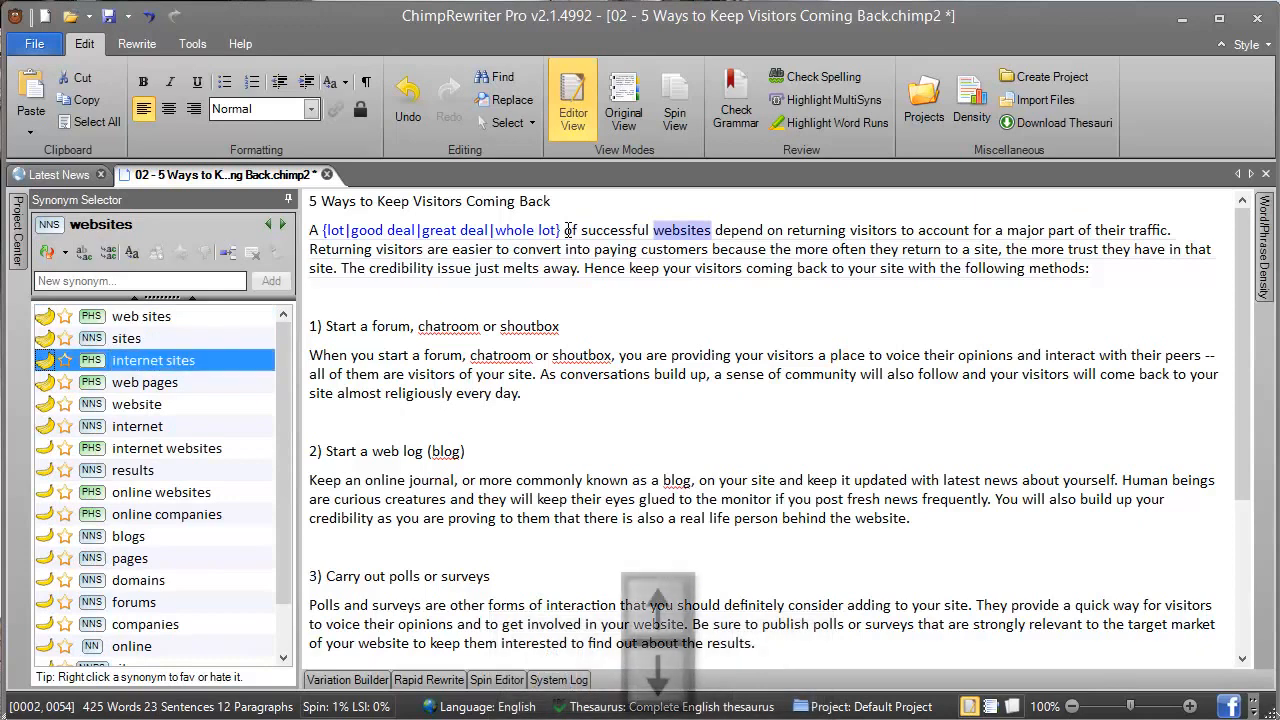
{"action": "key", "text": "Down"}
{"action": "key", "text": "Down"}
{"action": "key", "text": "Down"}
{"action": "key", "text": "Down"}
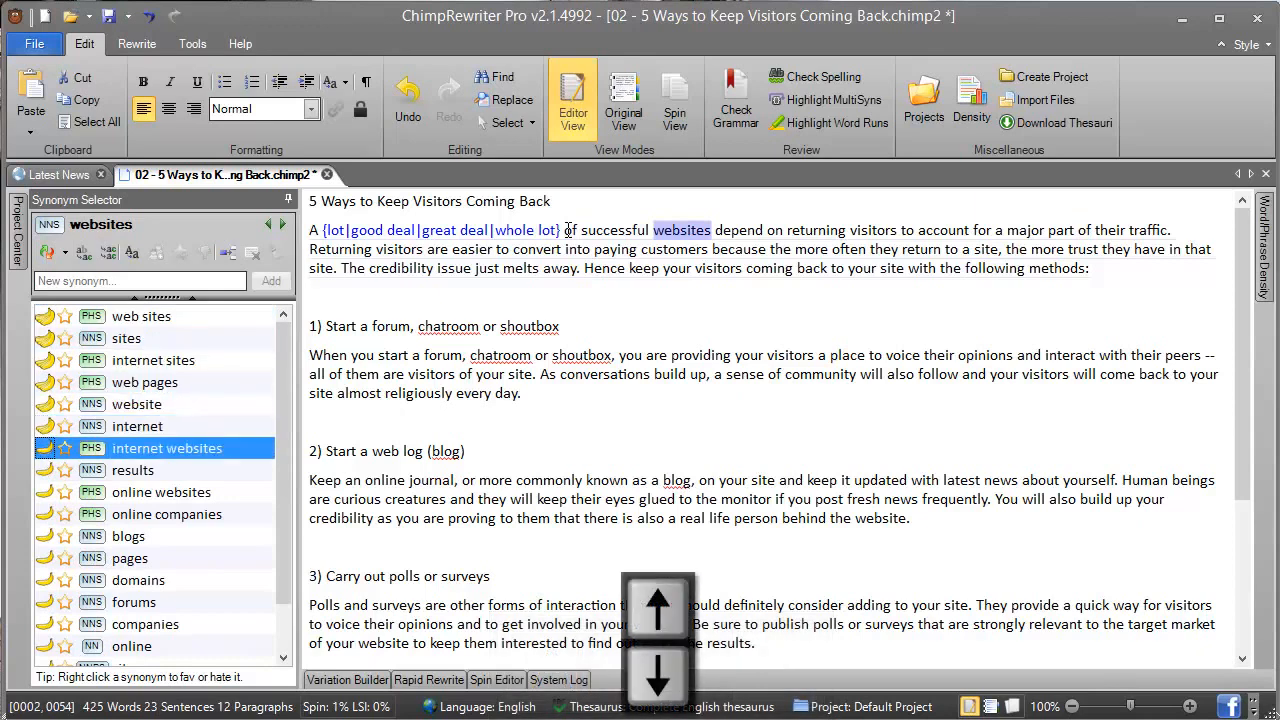
{"action": "key", "text": "space"}
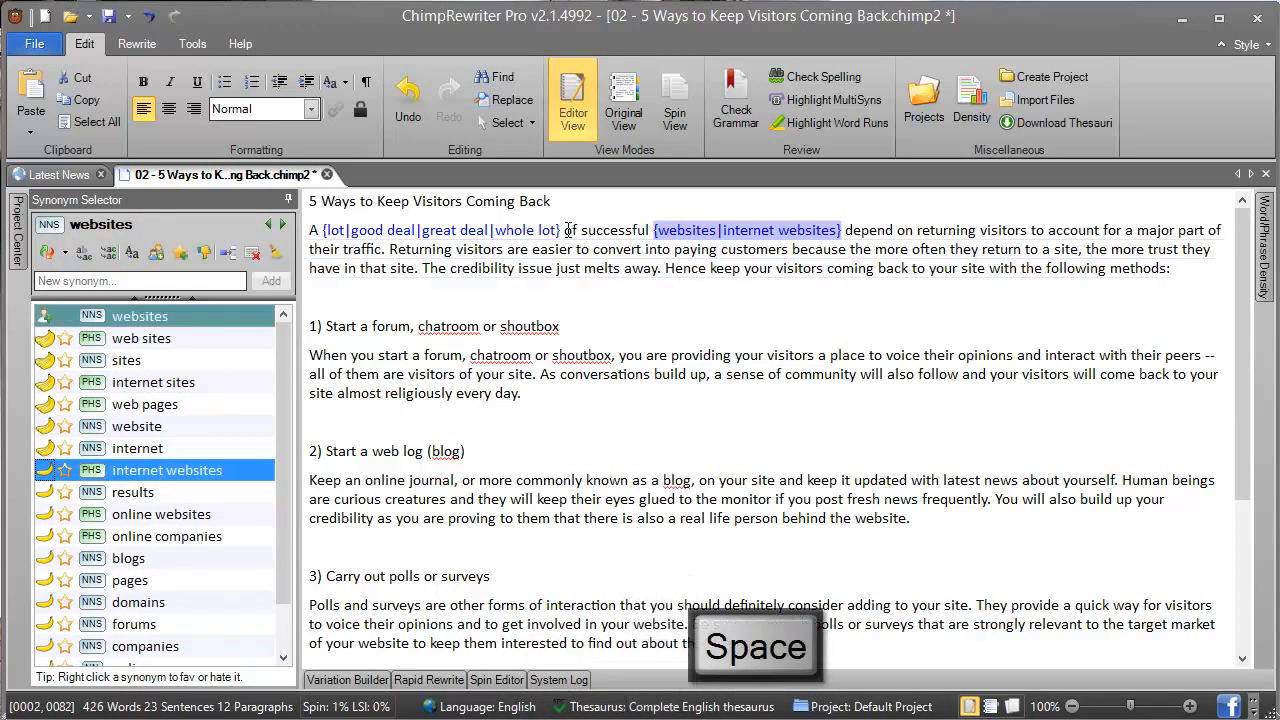
{"action": "key", "text": "Down"}
{"action": "key", "text": "Down"}
{"action": "key", "text": "space"}
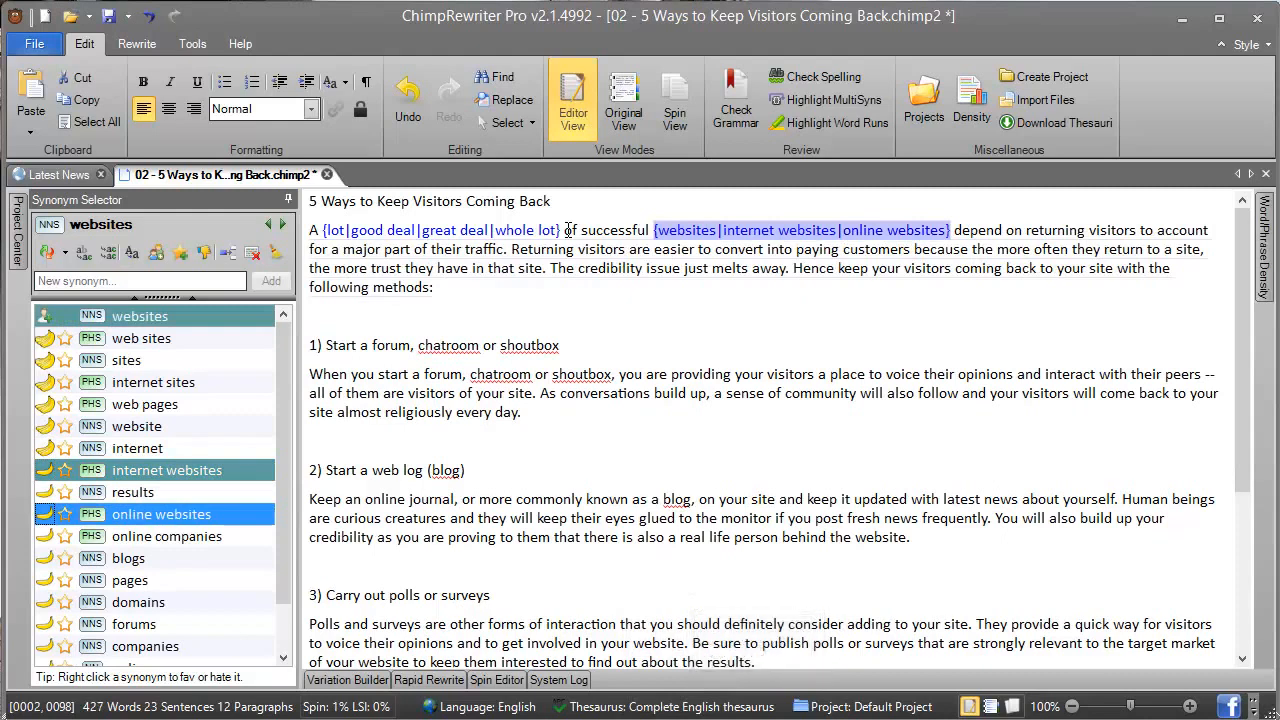
Add "count on" as an alternative to the phrase "depend on" in the first sentence
{"action": "key", "text": "Down"}
{"action": "key", "text": "Right"}
{"action": "key", "text": "Down"}
{"action": "key", "text": "Down"}
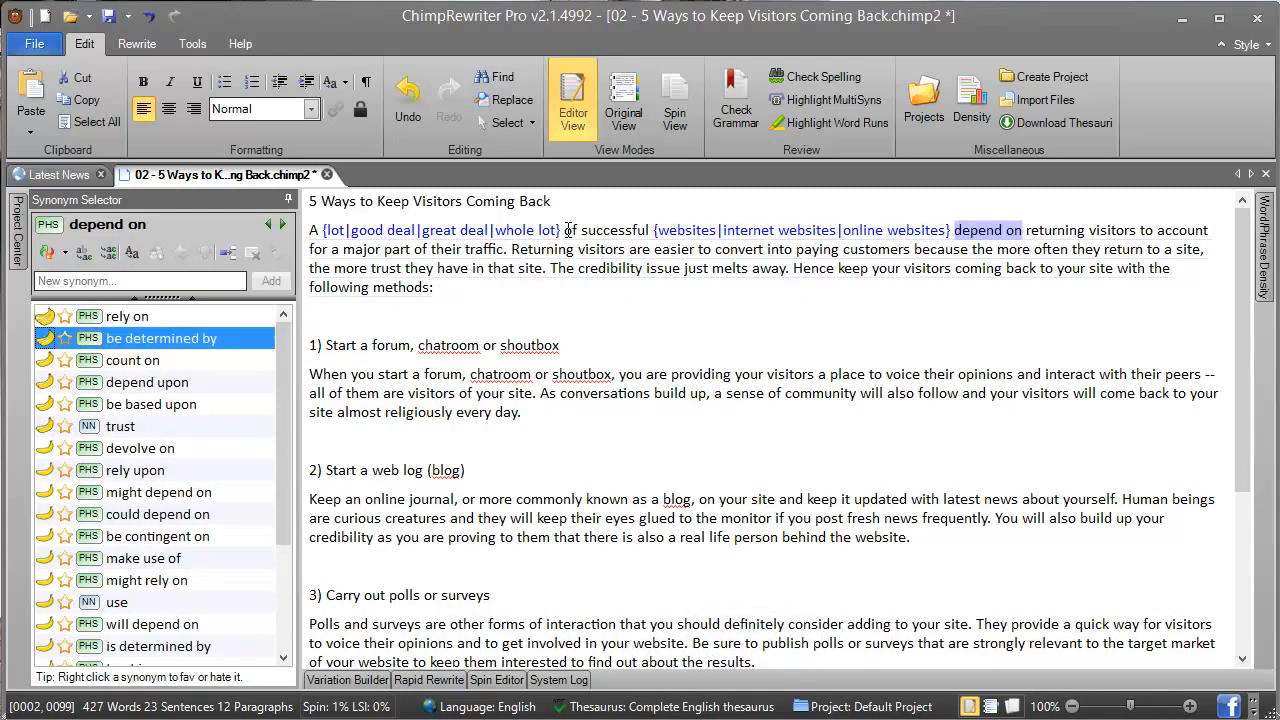
{"action": "key", "text": "space"}
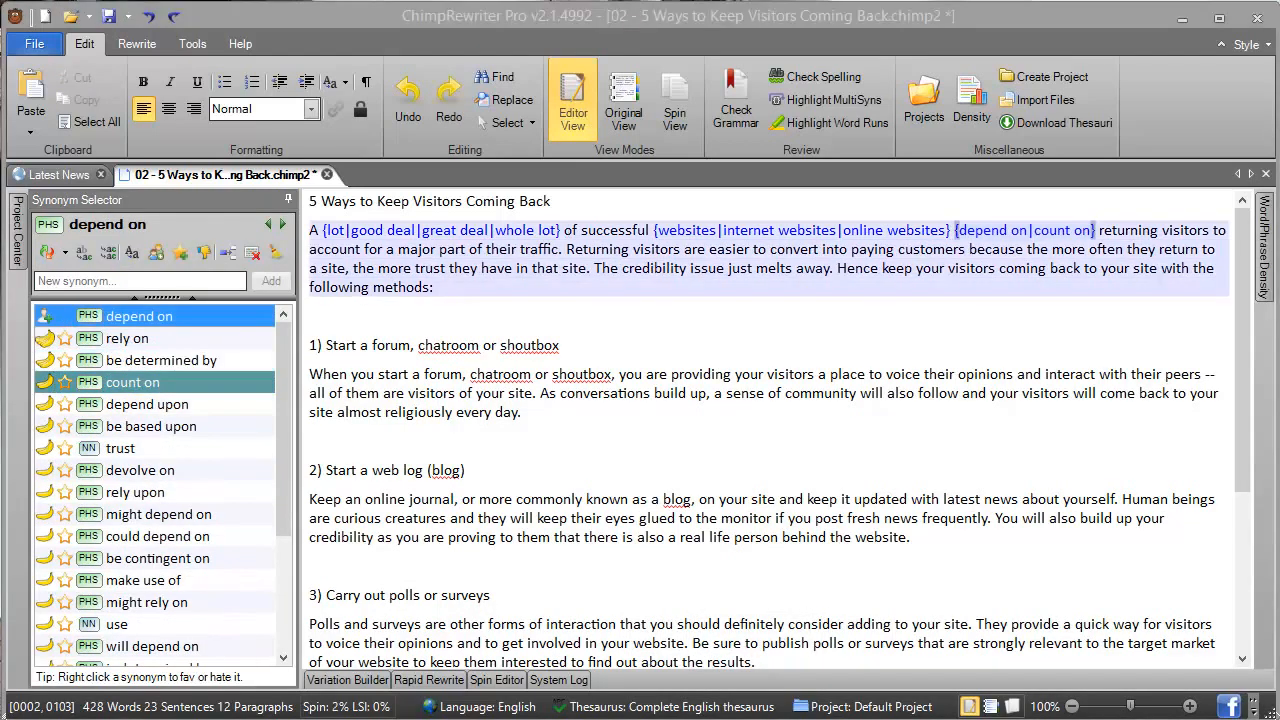
Add the custom synonym "megaton" to the alternatives for "lot"
{"action": "left_click", "coordinate": [328, 232]}
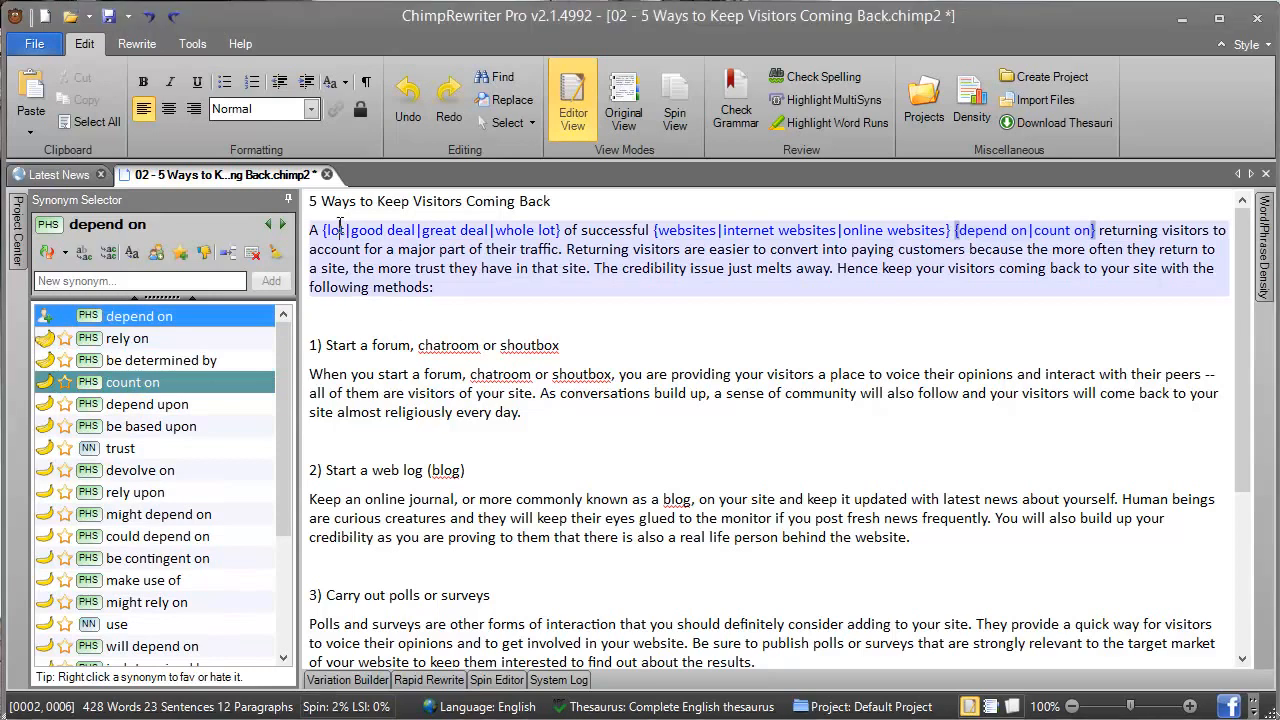
{"action": "left_click", "coordinate": [61, 283]}
{"action": "type", "text": "megaton"}
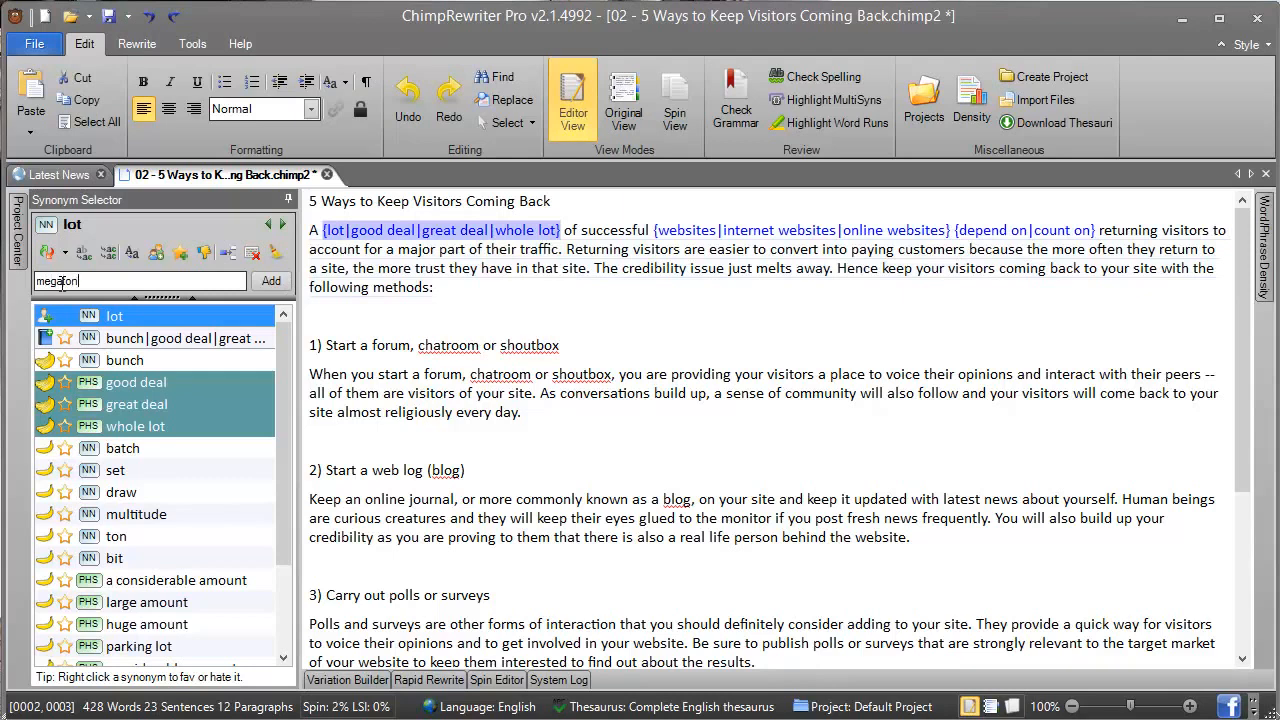
{"action": "key", "text": "Return"}
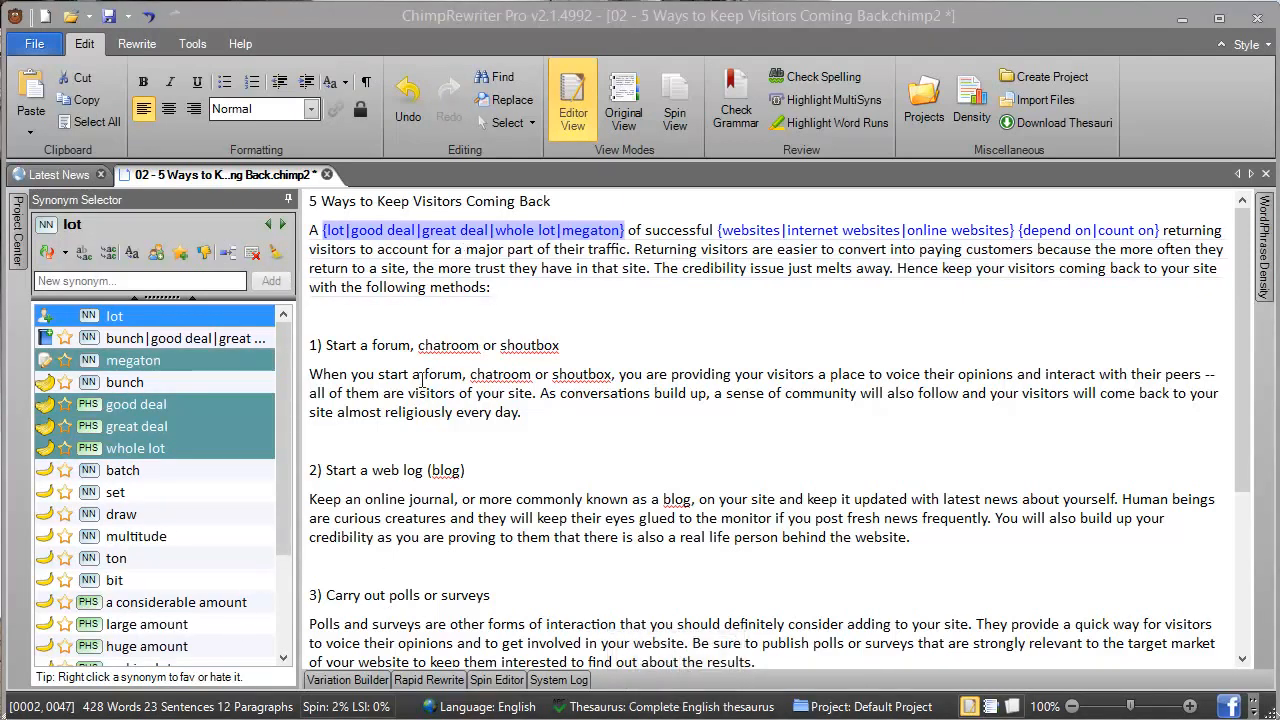
Clear the alternatives chosen for "lot" and apply its ready-made group of "bunch", "good deal" and "great deal"
{"action": "left_click", "coordinate": [145, 447]}
{"action": "left_click", "coordinate": [160, 362]}
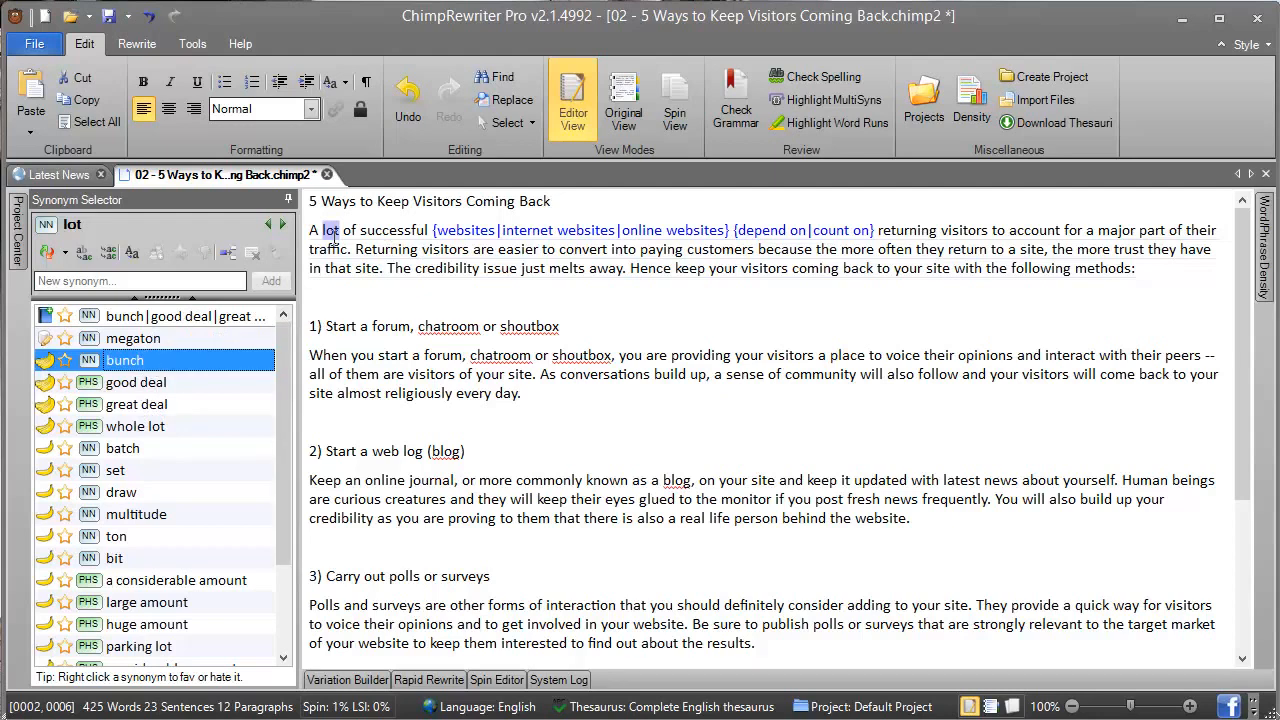
{"action": "double_click", "coordinate": [148, 317]}
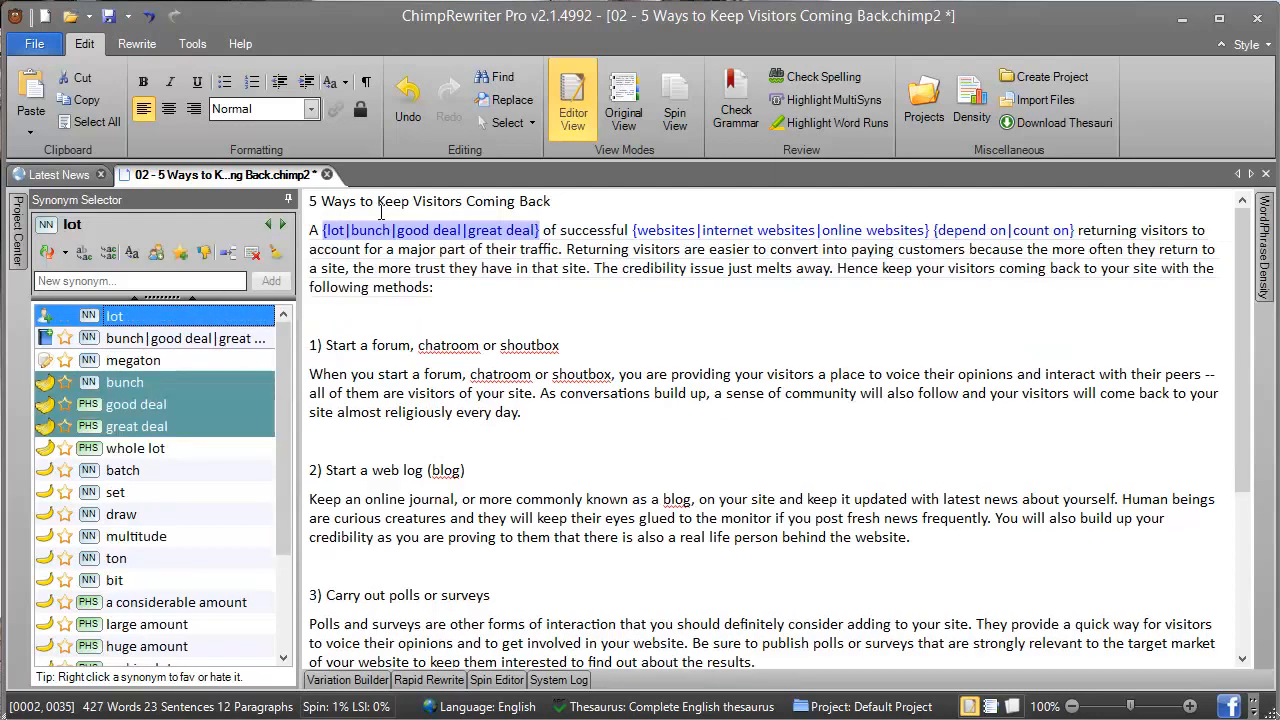
Apply the synonym group "effective", "prosperous", "prospering" and "worthwhile" to "successful" in the first sentence
{"action": "left_click", "coordinate": [576, 232]}
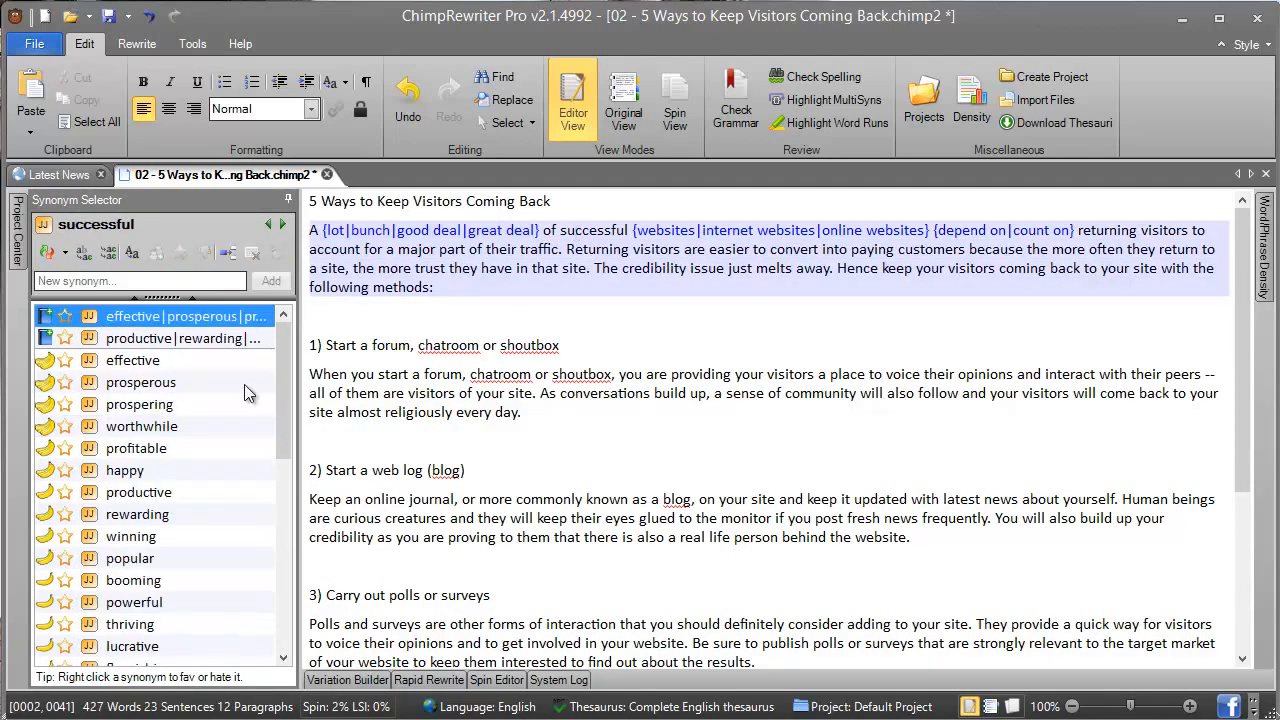
{"action": "double_click", "coordinate": [155, 316]}
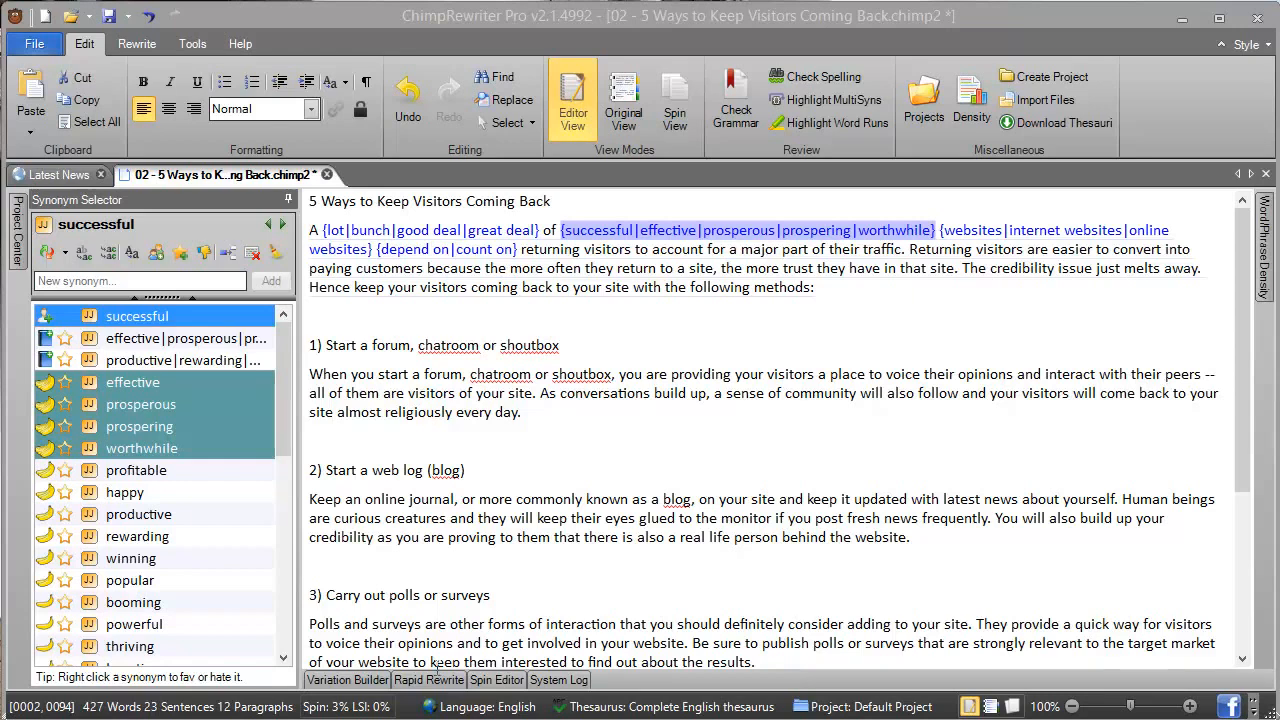
Try to add "site visitors" as an alternative to every occurrence of "visitors" in the article
{"action": "left_click", "coordinate": [449, 287]}
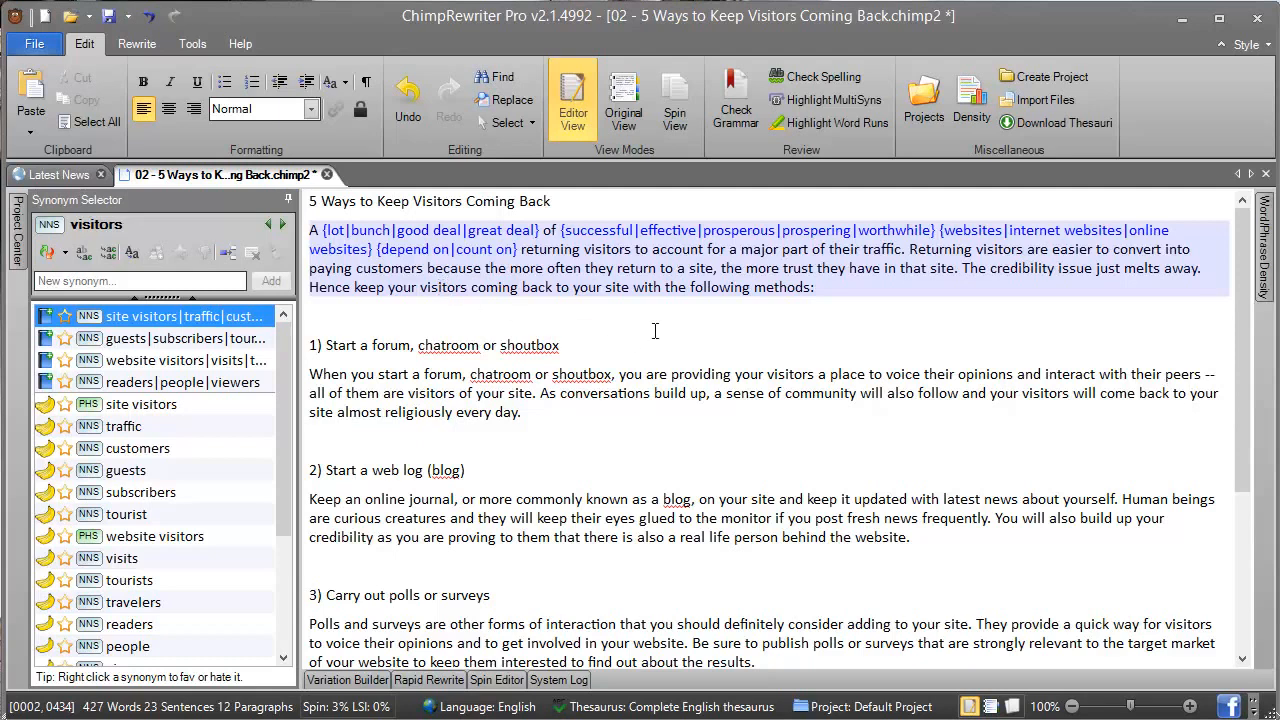
{"action": "double_click", "coordinate": [435, 287]}
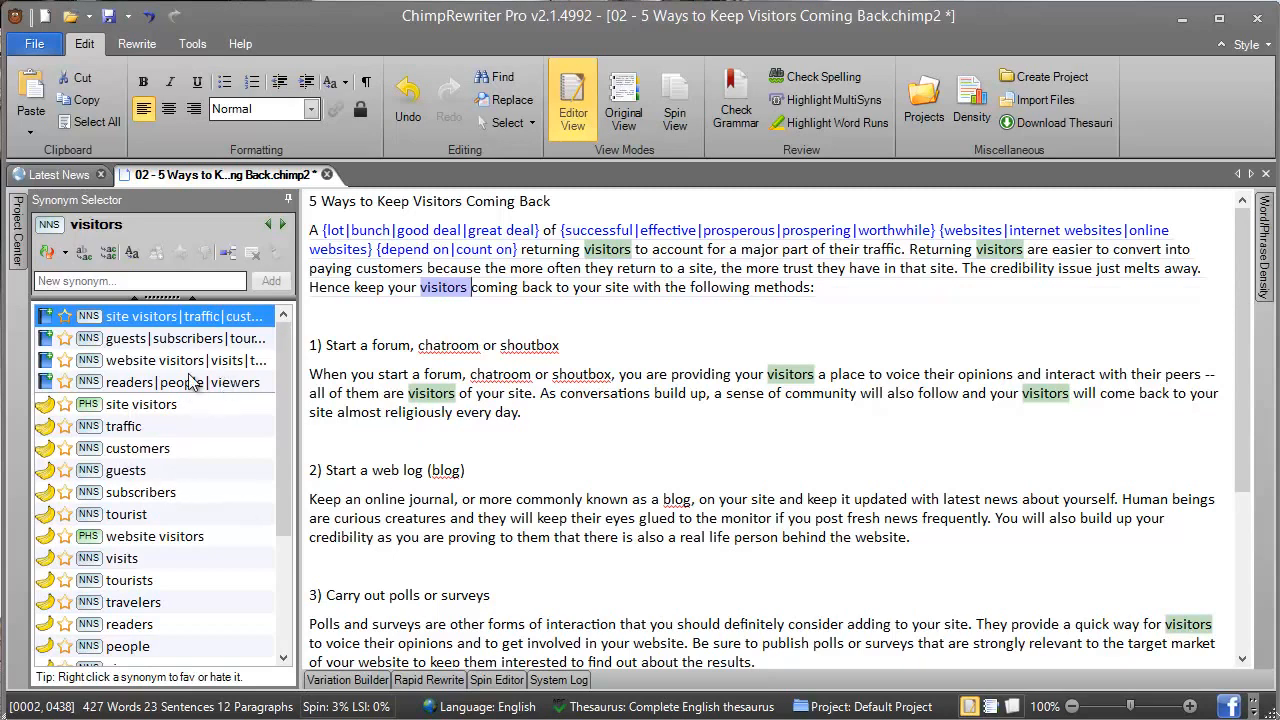
{"action": "left_click", "coordinate": [51, 258]}
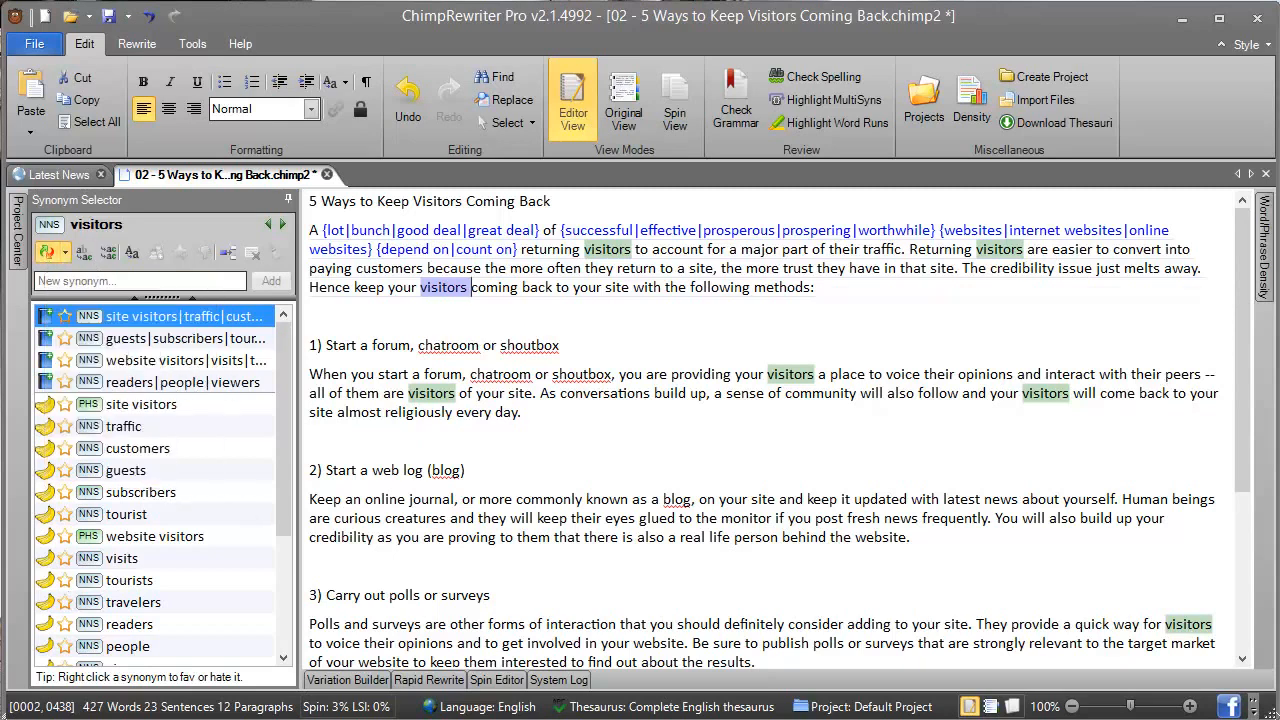
{"action": "left_click", "coordinate": [140, 404]}
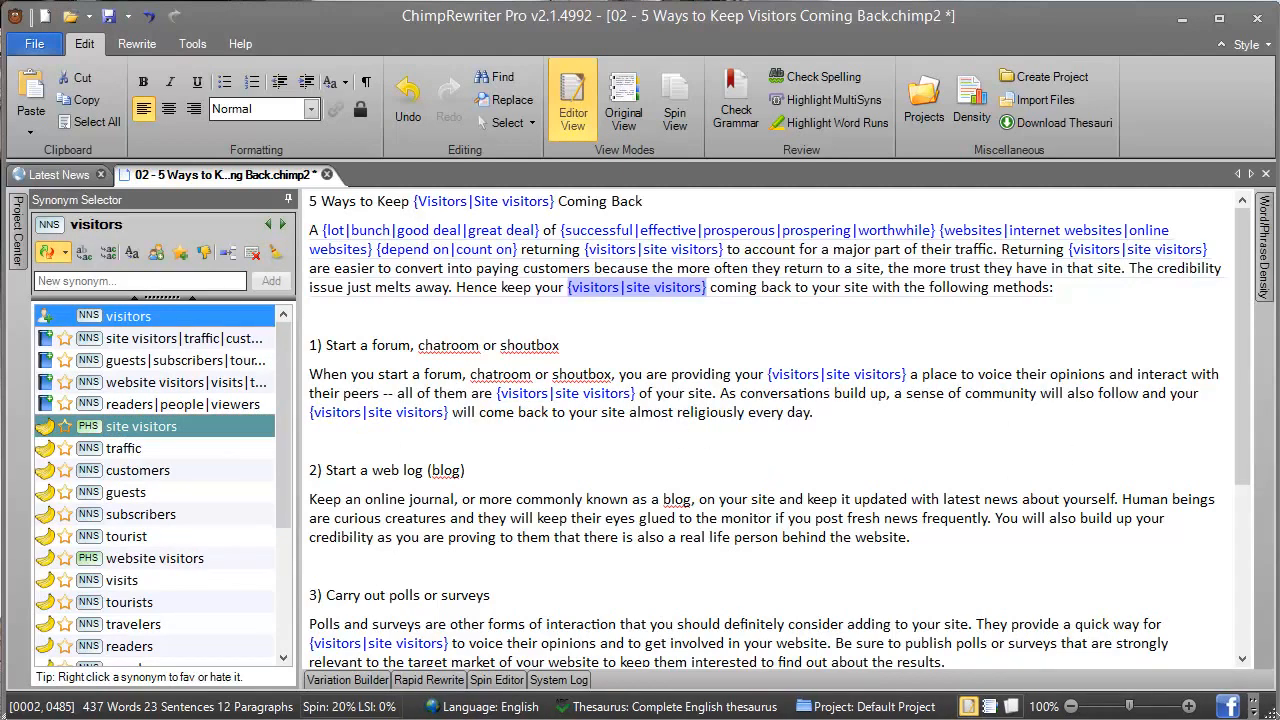
Undo the article-wide addition of "site visitors"
{"action": "left_click", "coordinate": [727, 460]}
{"action": "key", "text": "ctrl+z"}
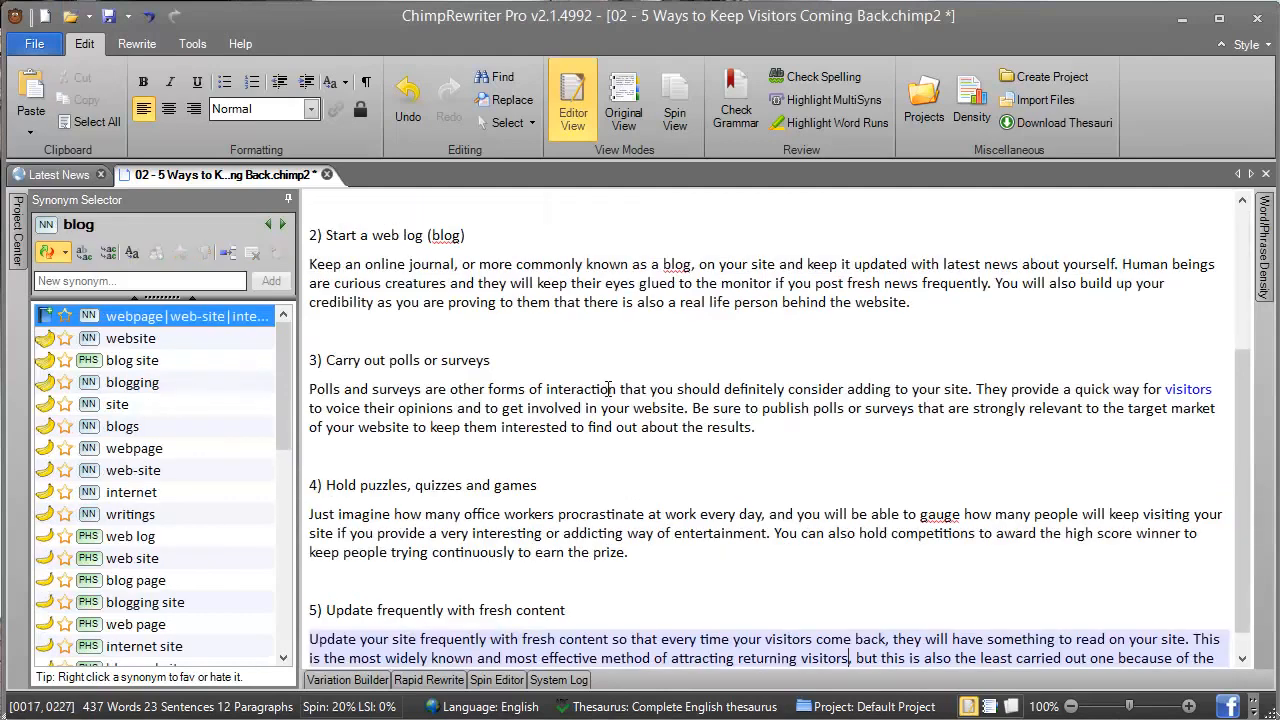
{"action": "left_click", "coordinate": [1140, 443]}
{"action": "scroll", "coordinate": [1130, 441], "scroll_direction": "up", "scroll_amount": 4}
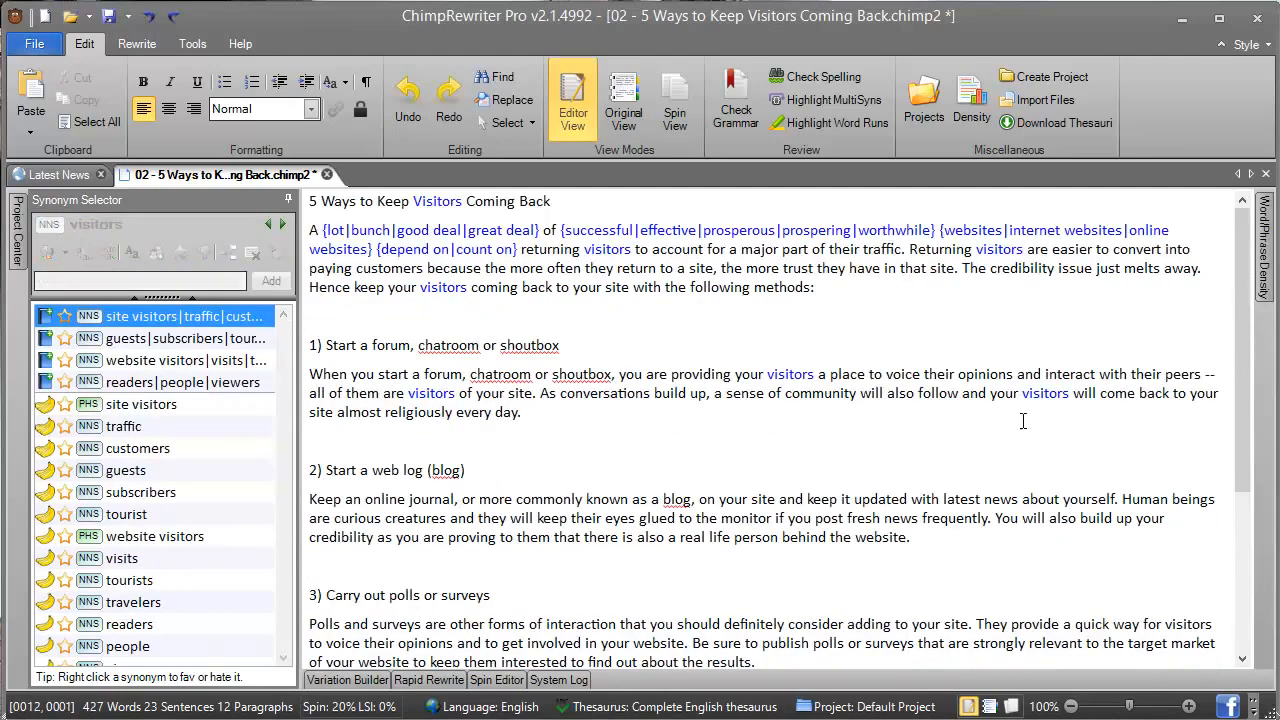
Add "customers" as an alternative to the single word "visitors" in the forum section's first sentence
{"action": "left_click", "coordinate": [787, 373]}
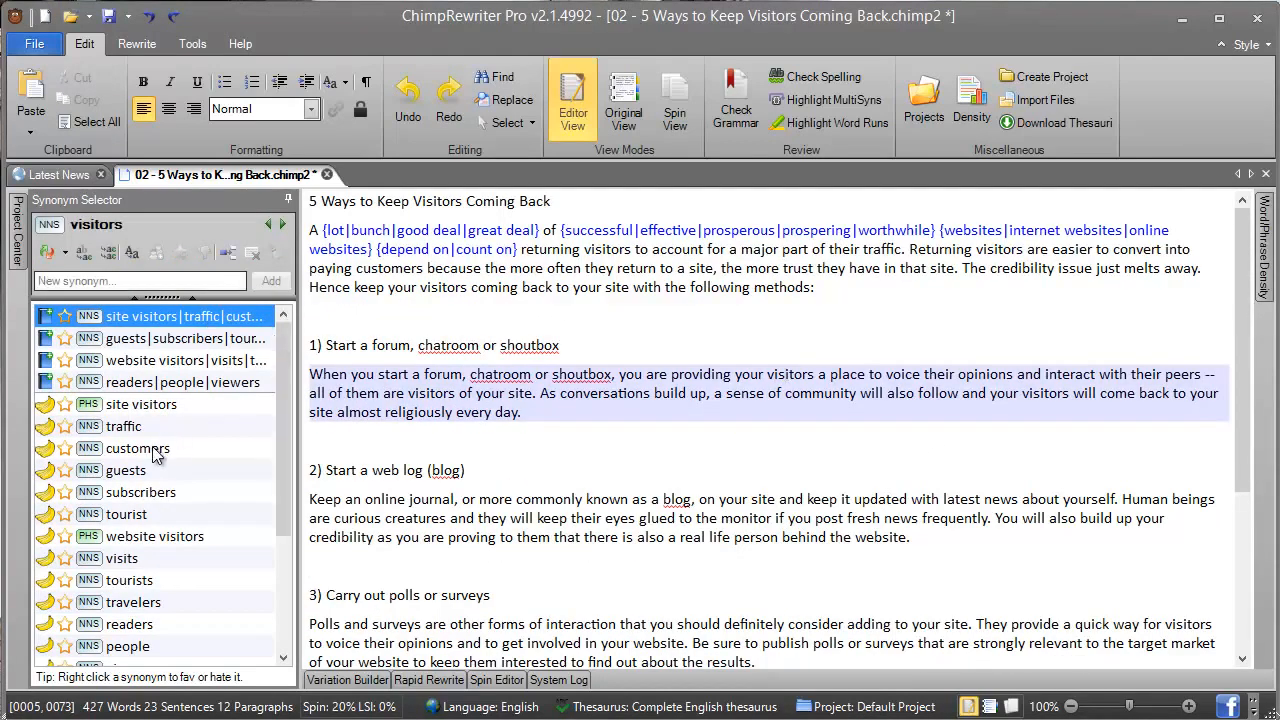
{"action": "double_click", "coordinate": [163, 448]}
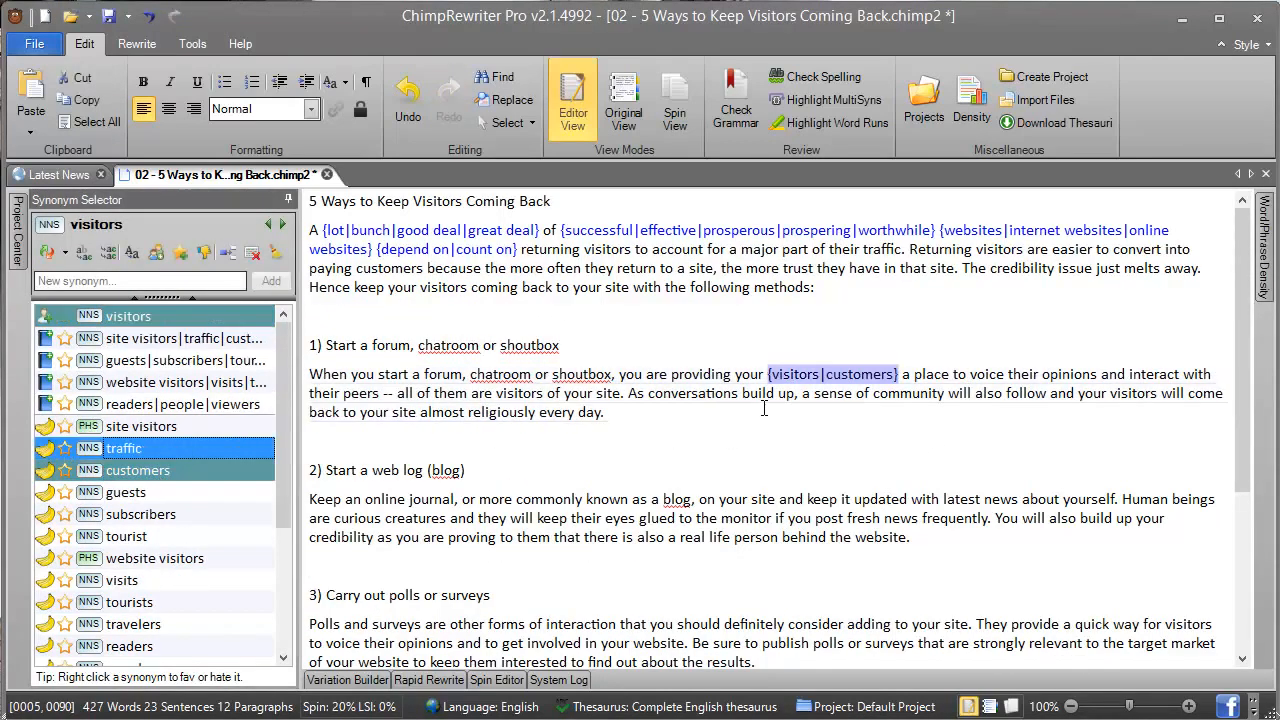
Try to add "site visitors" to all occurrences of "visitors" with only unspun words being spun
{"action": "left_click", "coordinate": [66, 255]}
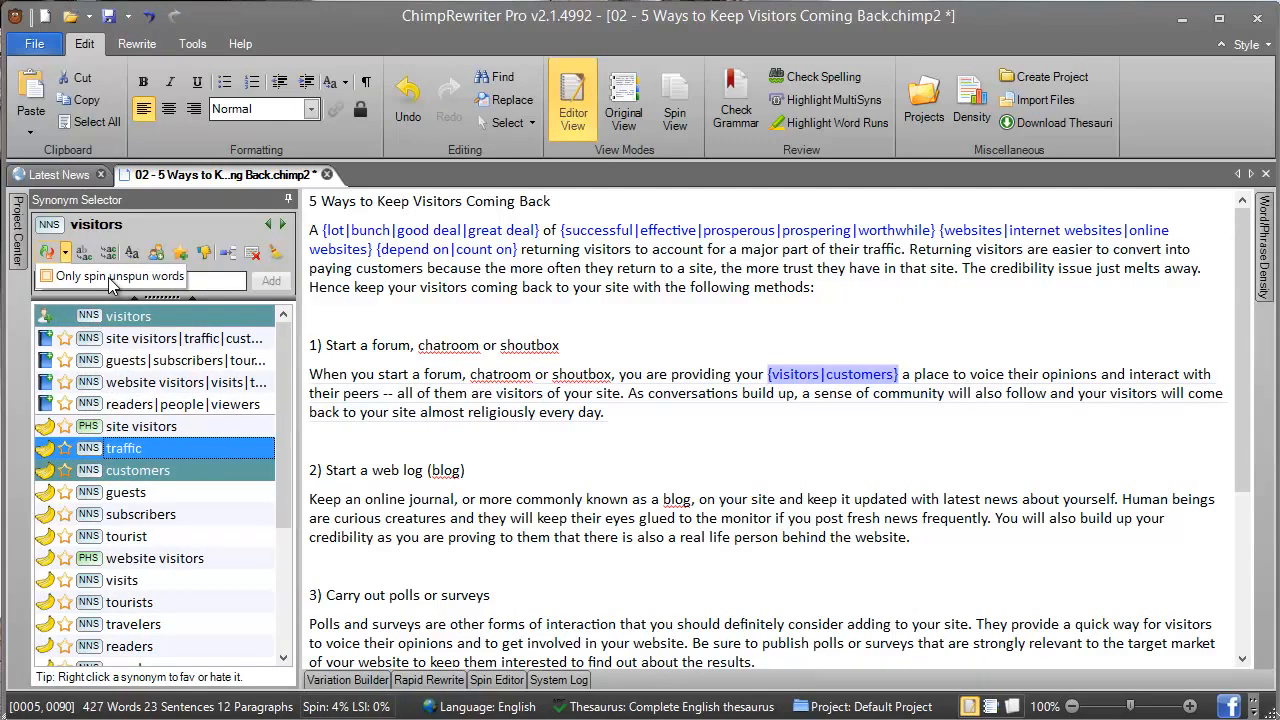
{"action": "left_click", "coordinate": [49, 276]}
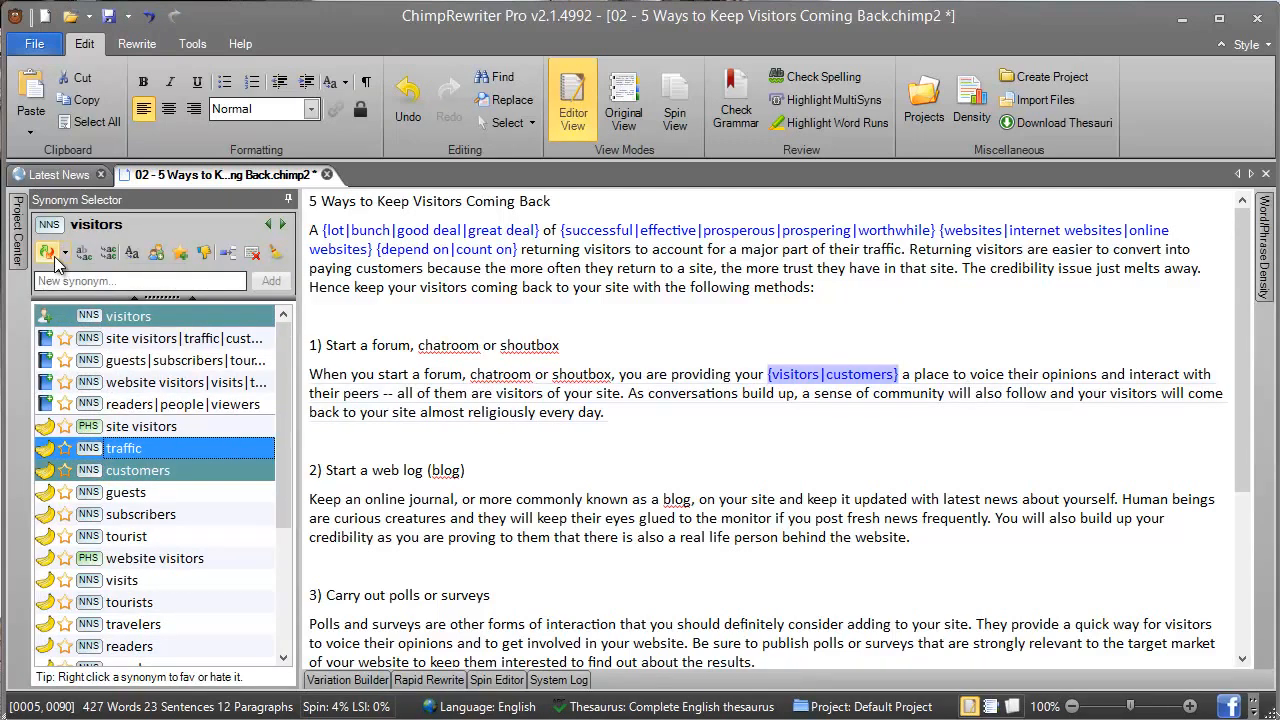
{"action": "left_click", "coordinate": [620, 271]}
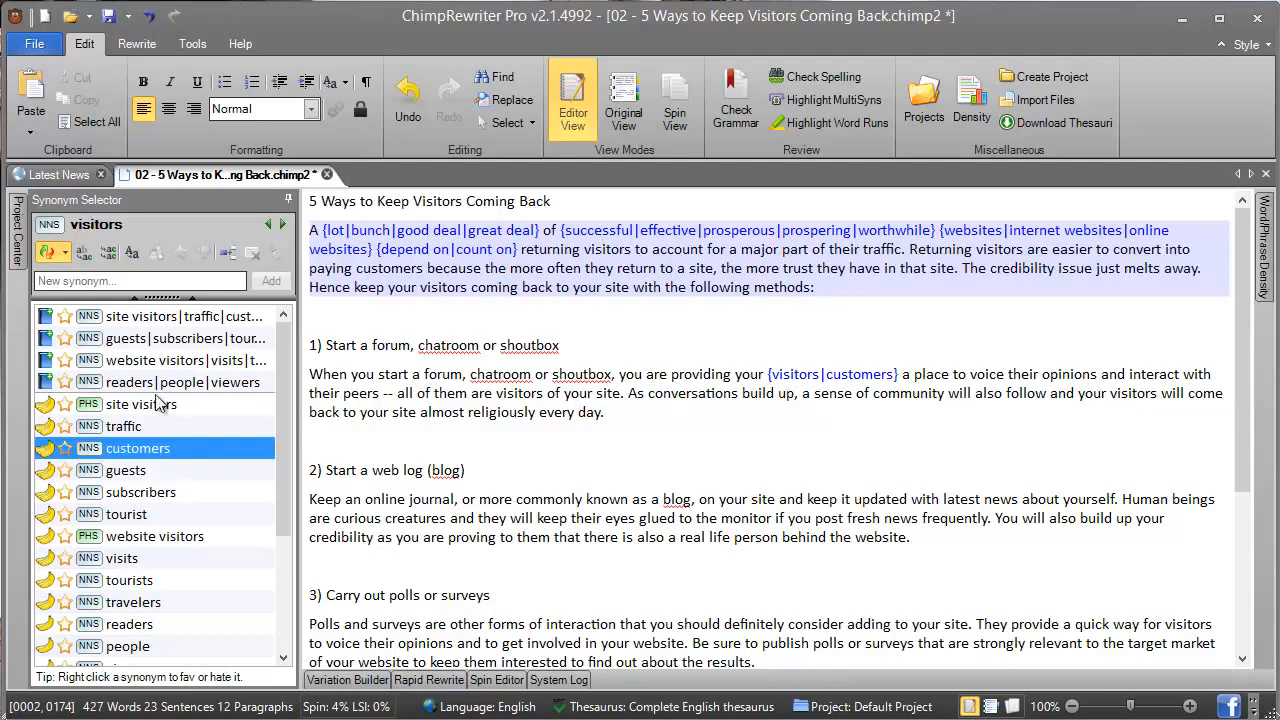
{"action": "left_click", "coordinate": [158, 404]}
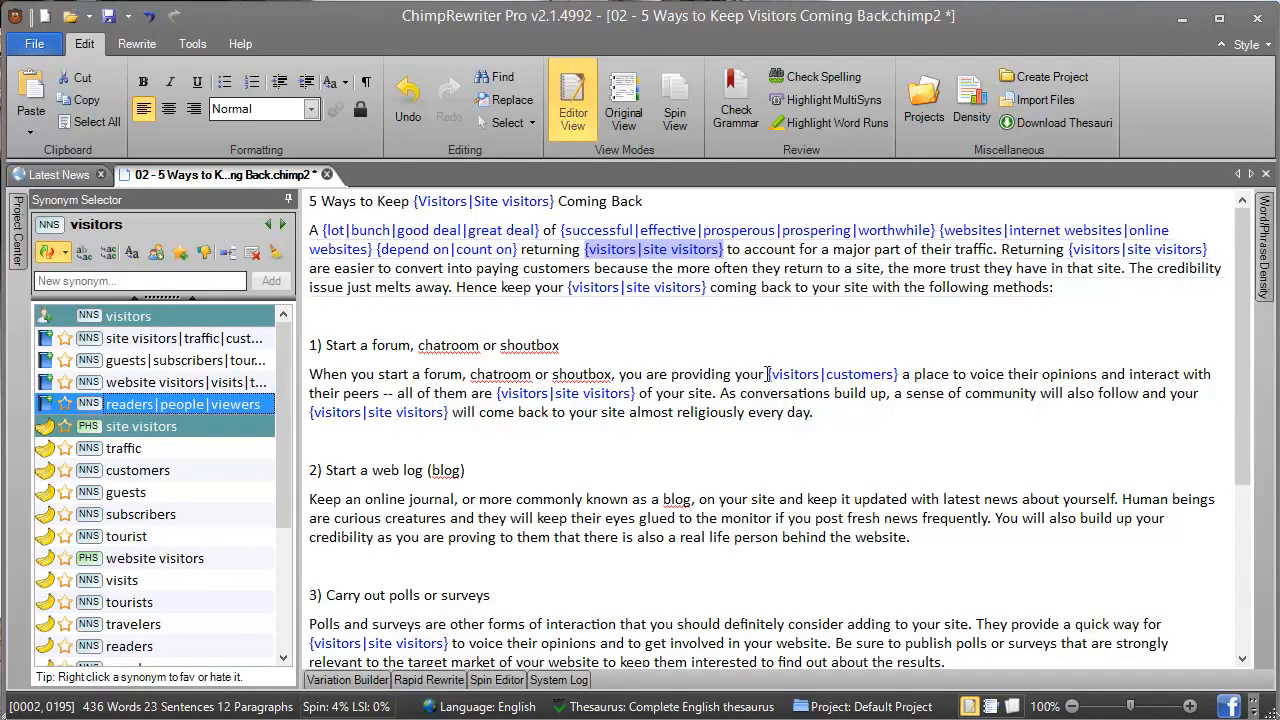
{"action": "left_click_drag", "start_coordinate": [768, 374], "coordinate": [898, 380]}
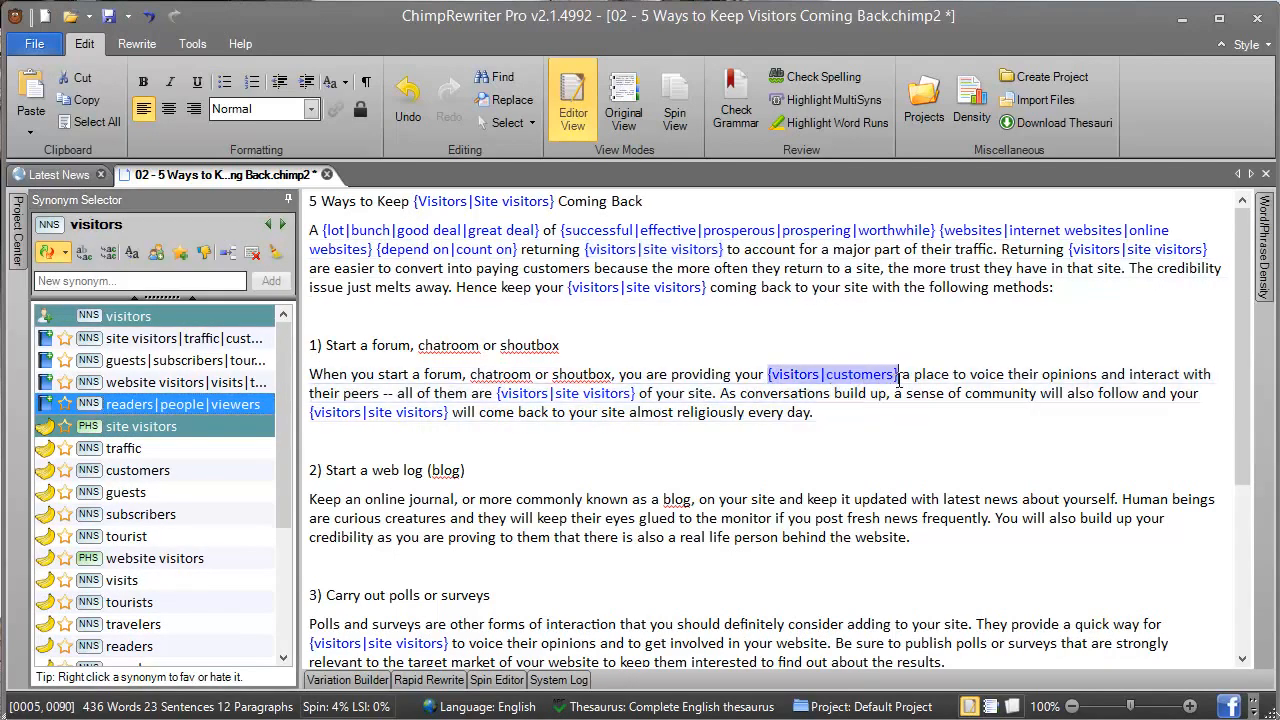
Turn off the restriction to unspun words and undo the article-wide "site visitors" alternatives
{"action": "left_click", "coordinate": [66, 254]}
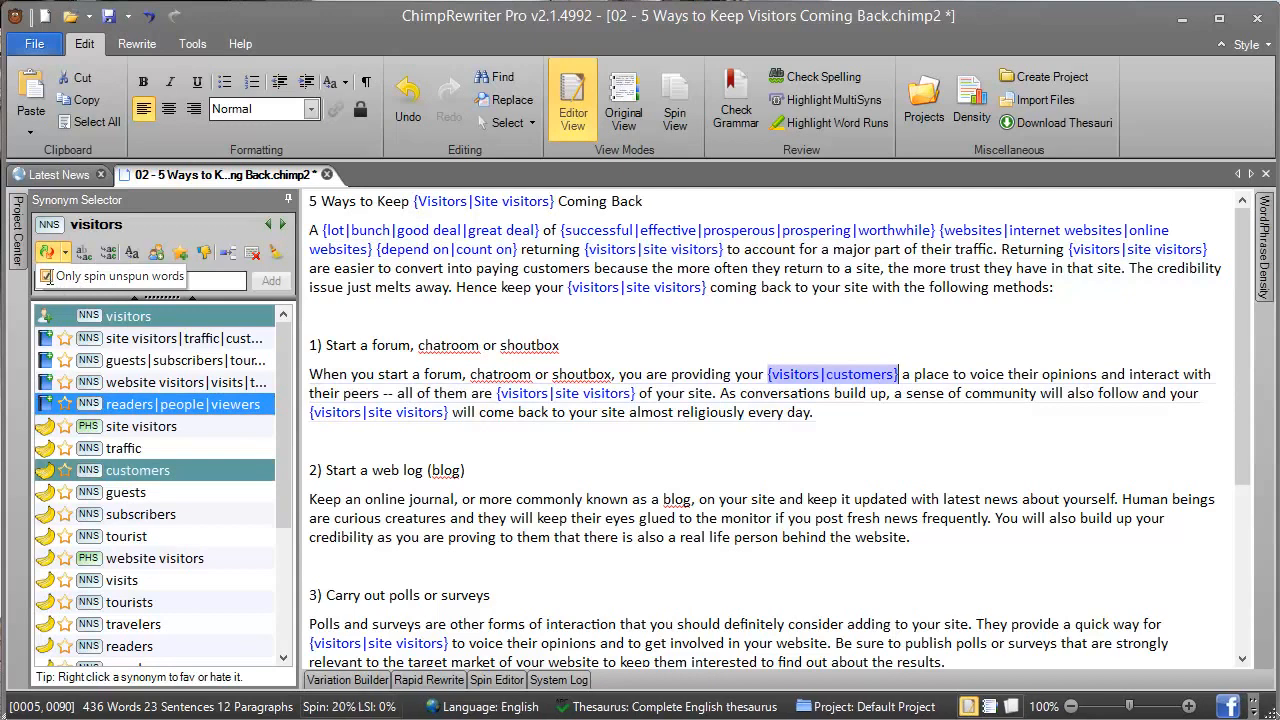
{"action": "left_click", "coordinate": [52, 278]}
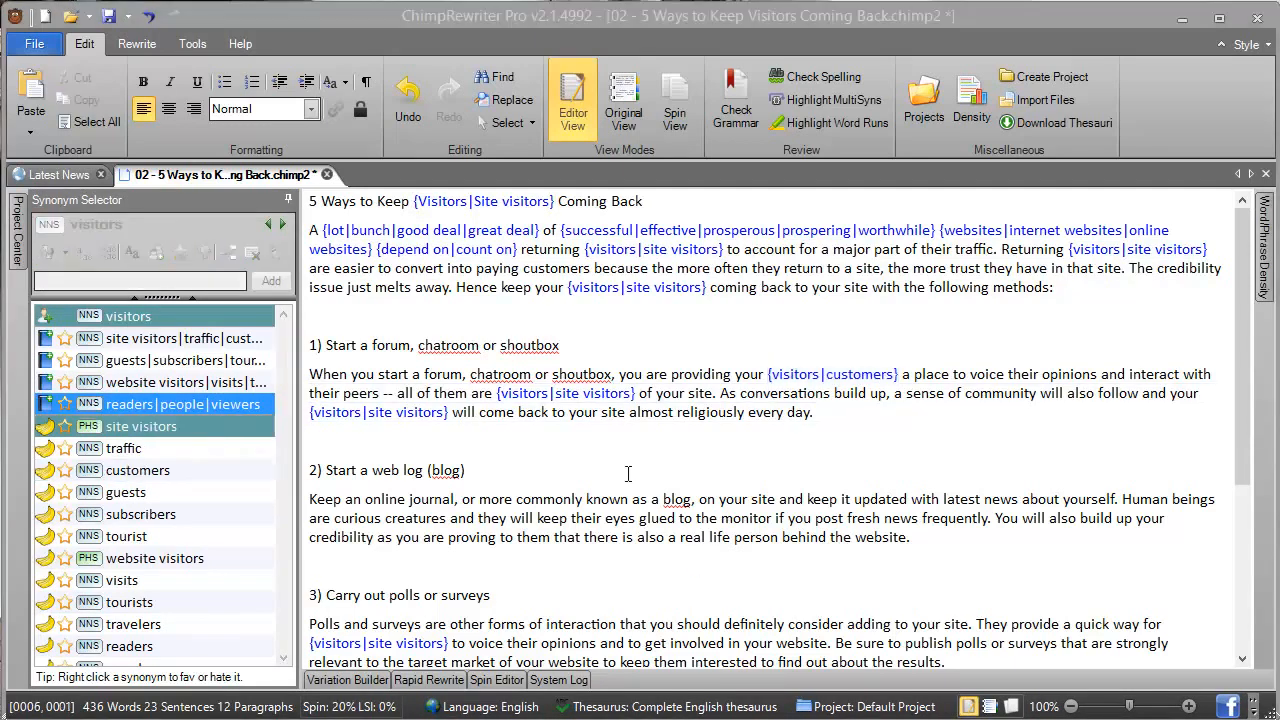
{"action": "left_click", "coordinate": [628, 474]}
{"action": "key", "text": "ctrl+z"}
{"action": "left_click", "coordinate": [629, 405]}
{"action": "scroll", "coordinate": [629, 405], "scroll_direction": "up", "scroll_amount": 3}
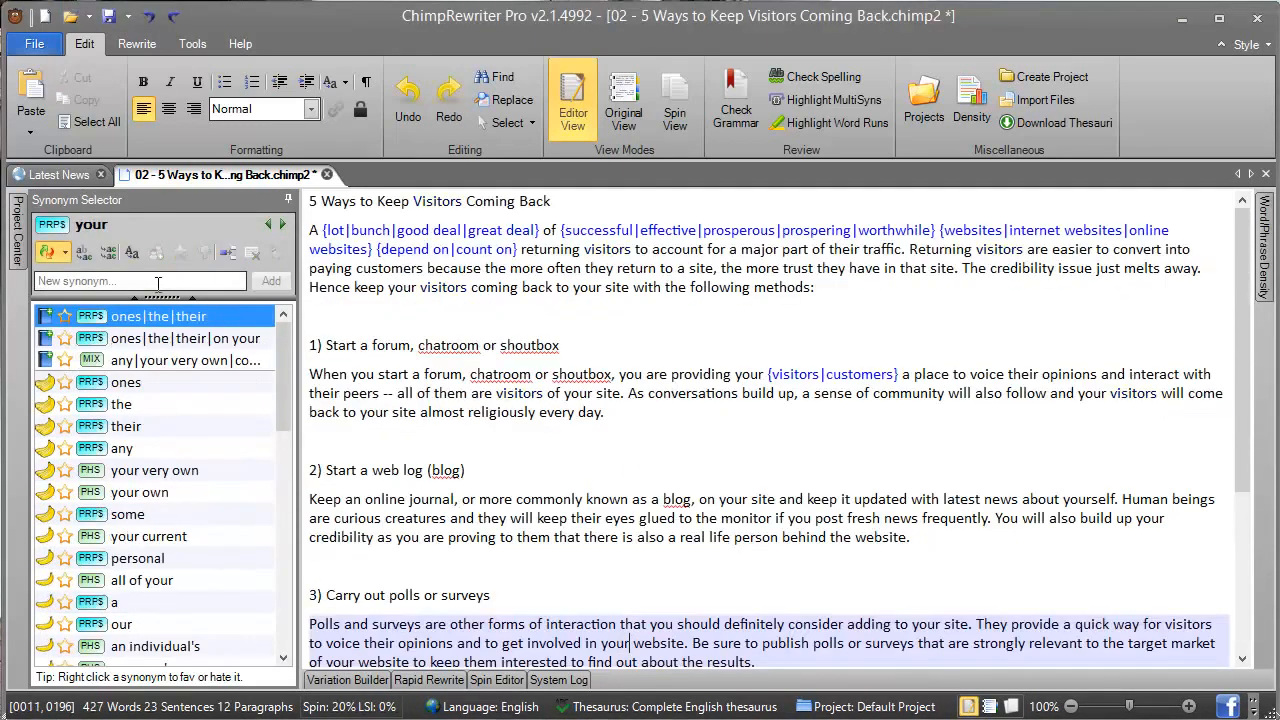
Try to replace only the "visitors" in the article's first sentence with "customers", and undo the replacement
{"action": "left_click", "coordinate": [568, 345]}
{"action": "left_click", "coordinate": [605, 250]}
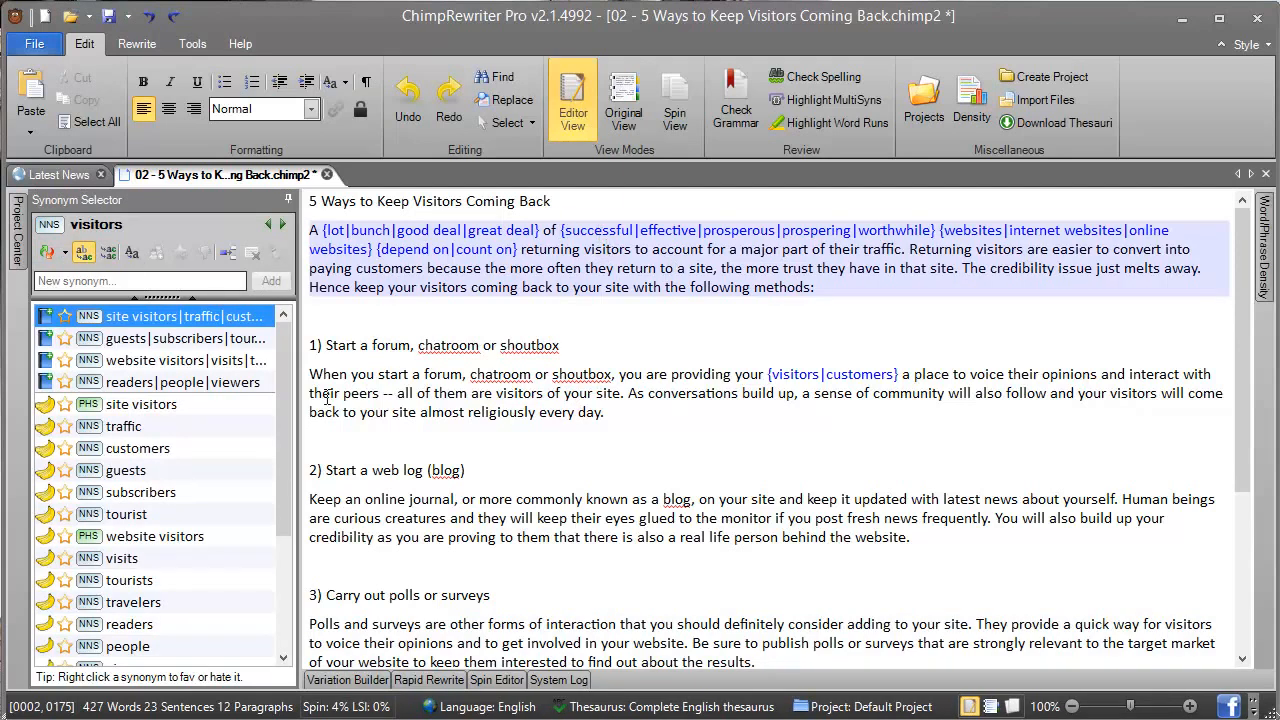
{"action": "double_click", "coordinate": [150, 448]}
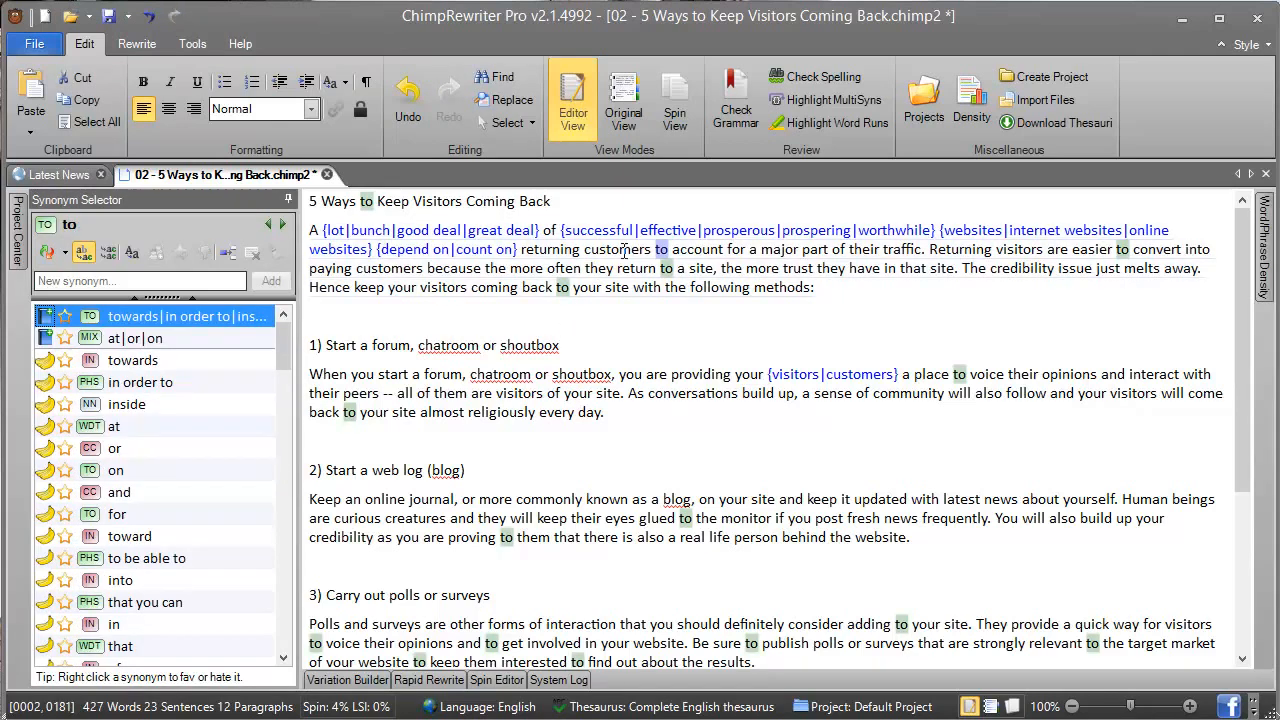
{"action": "left_click", "coordinate": [616, 288]}
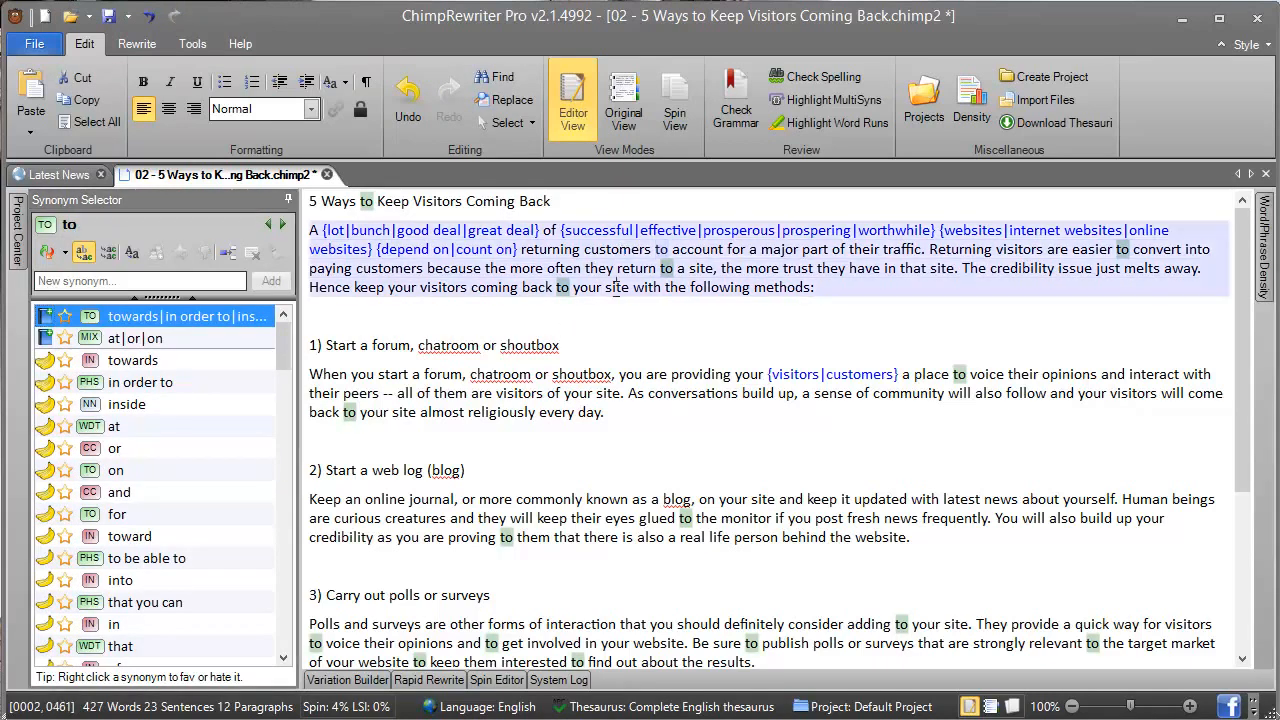
{"action": "key", "text": "ctrl+z"}
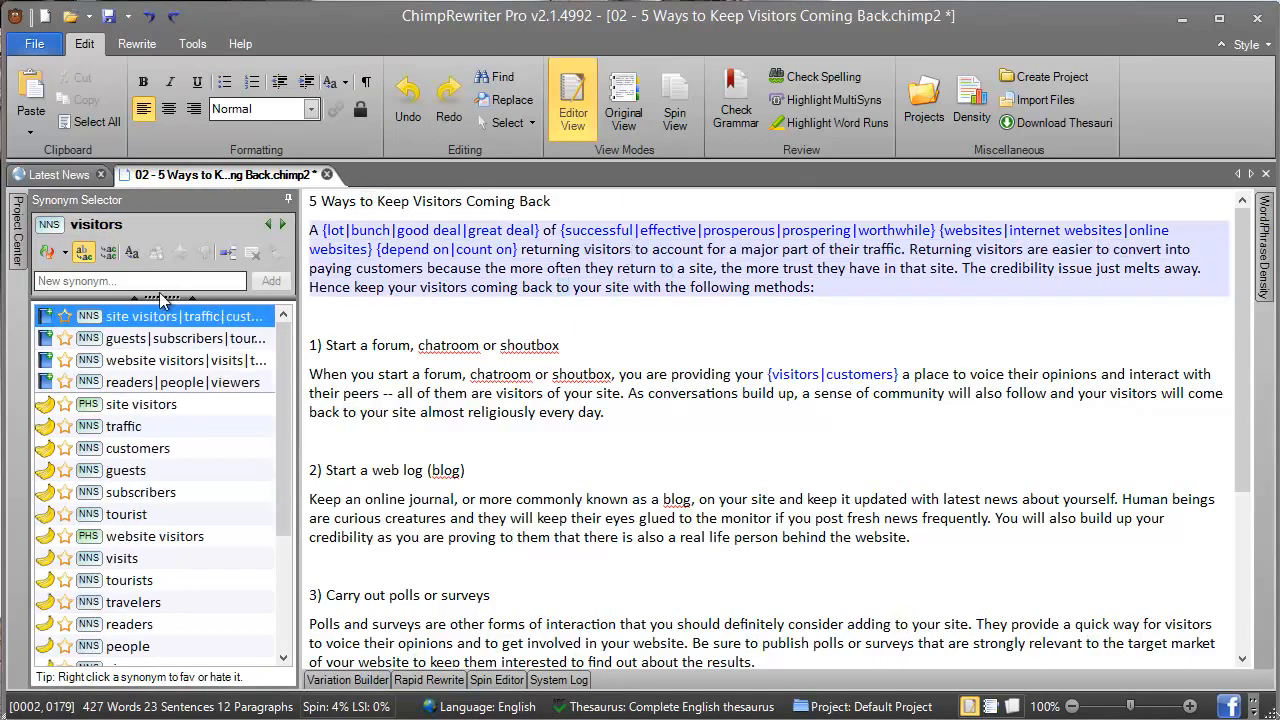
Try to replace every "visitors" in the article with "customers", and undo the replacement
{"action": "left_click", "coordinate": [110, 255]}
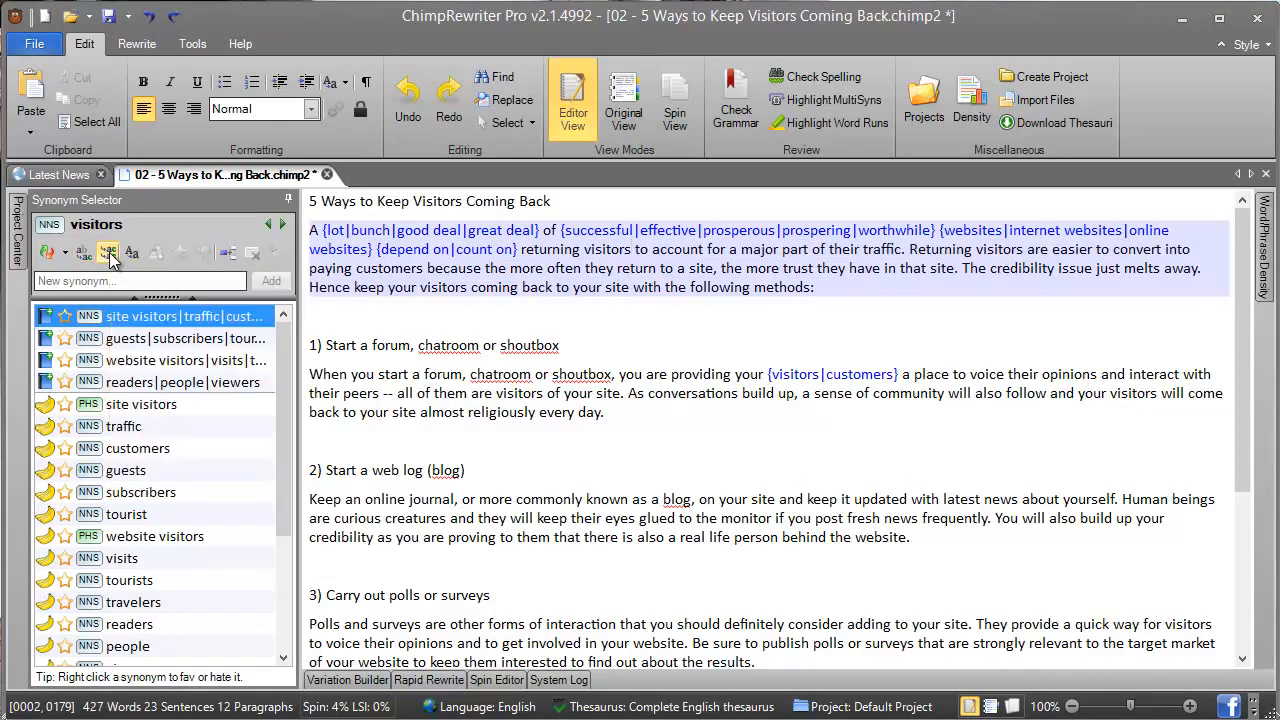
{"action": "left_click", "coordinate": [619, 249]}
{"action": "double_click", "coordinate": [155, 450]}
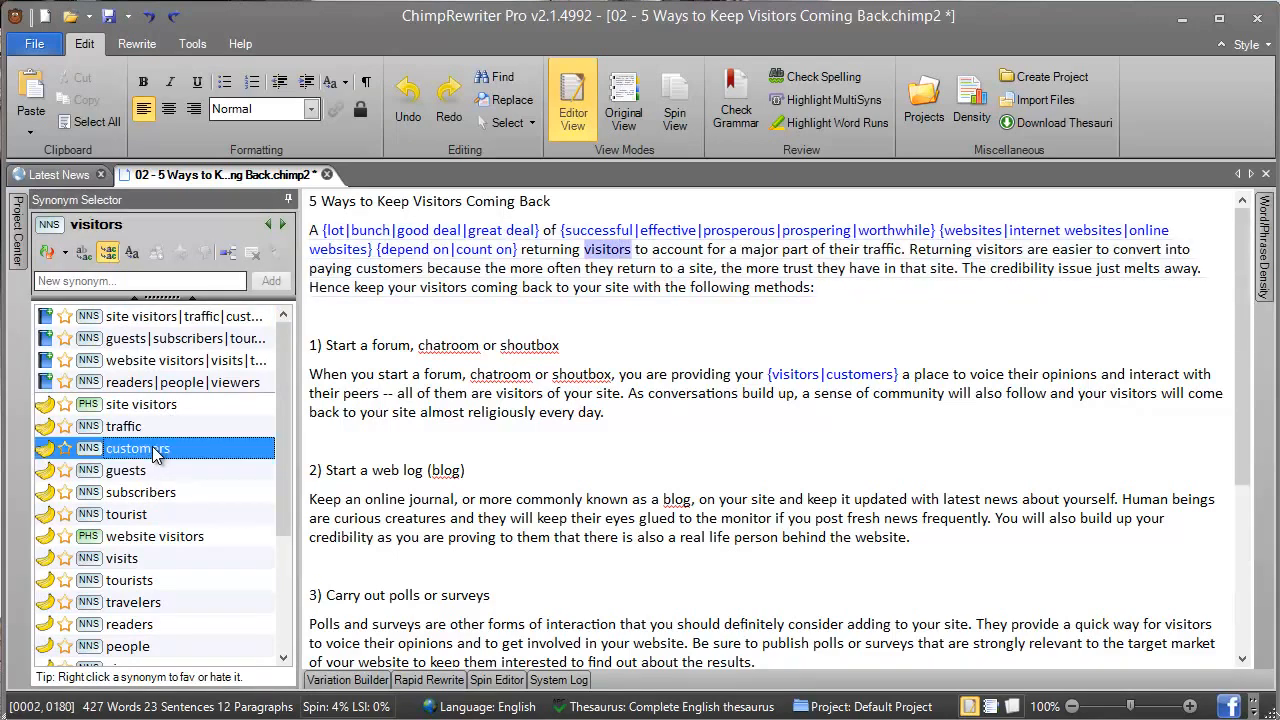
{"action": "left_click", "coordinate": [620, 252]}
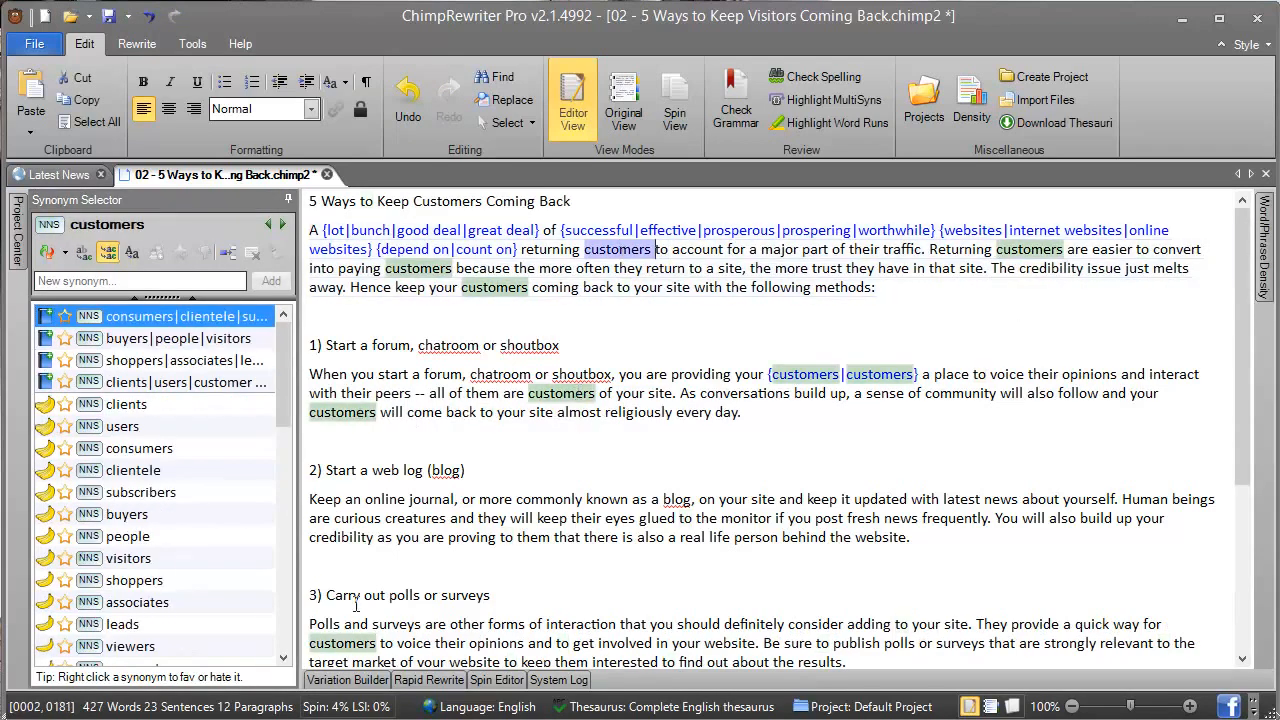
{"action": "key", "text": "ctrl+z"}
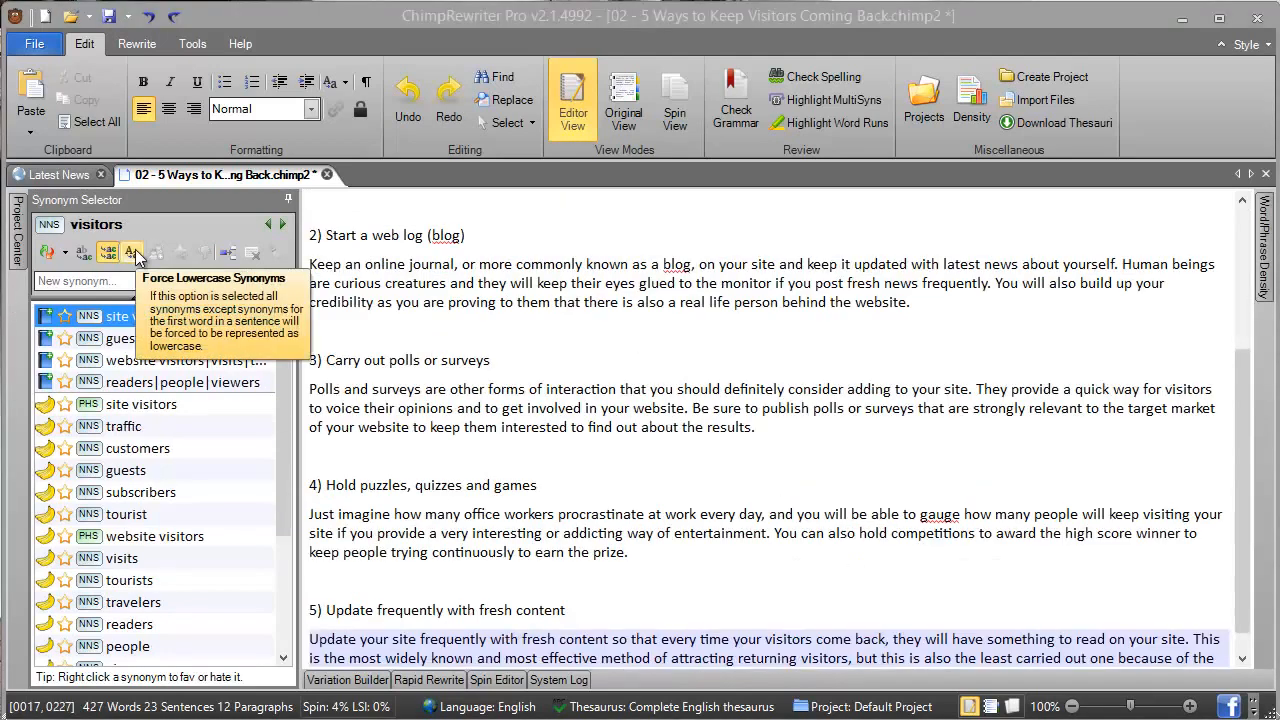
Compare the synonyms for "Start" in the web log heading with Force Lowercase Synonyms off and on, leaving the option off
{"action": "left_click", "coordinate": [345, 236]}
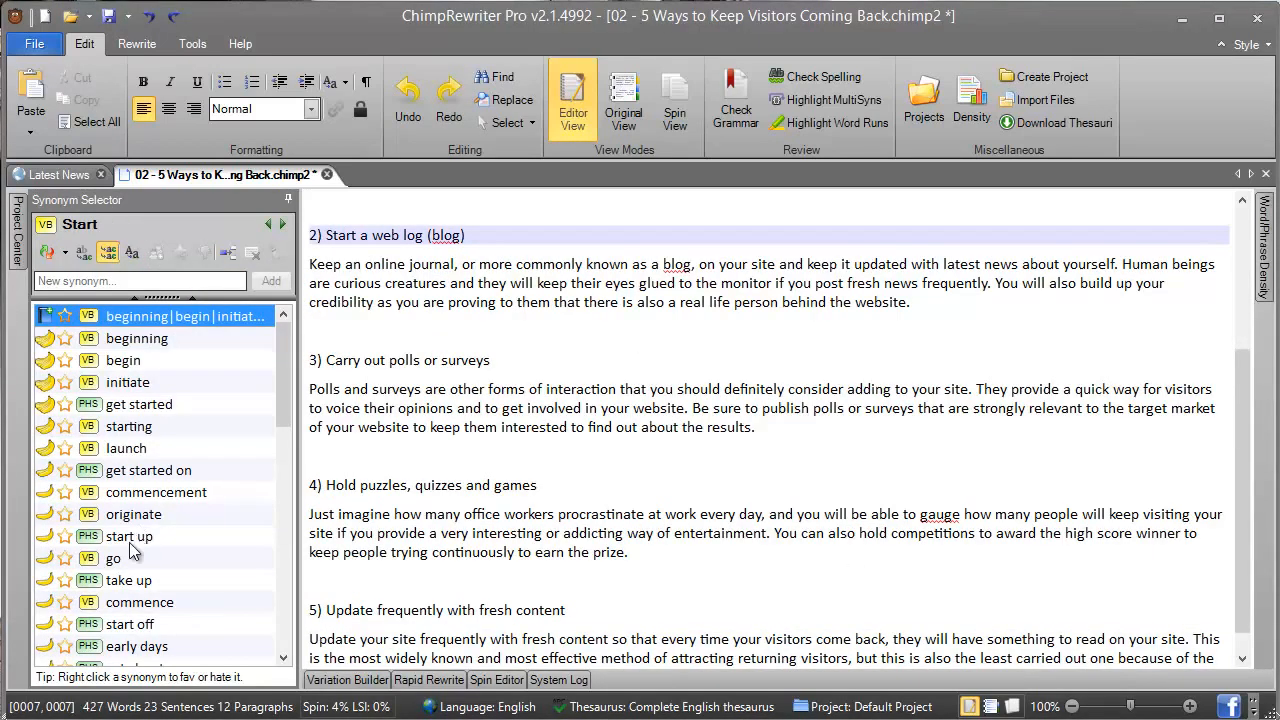
{"action": "left_click_drag", "start_coordinate": [284, 415], "coordinate": [278, 535]}
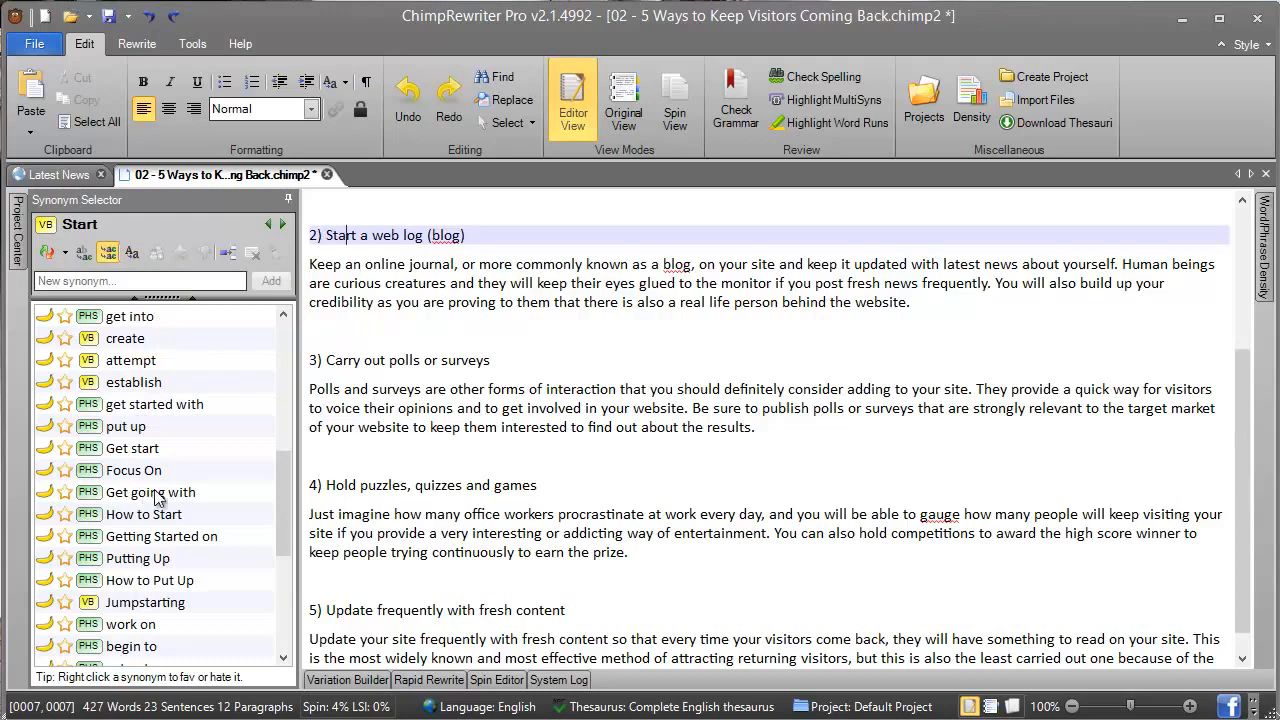
{"action": "left_click", "coordinate": [138, 258]}
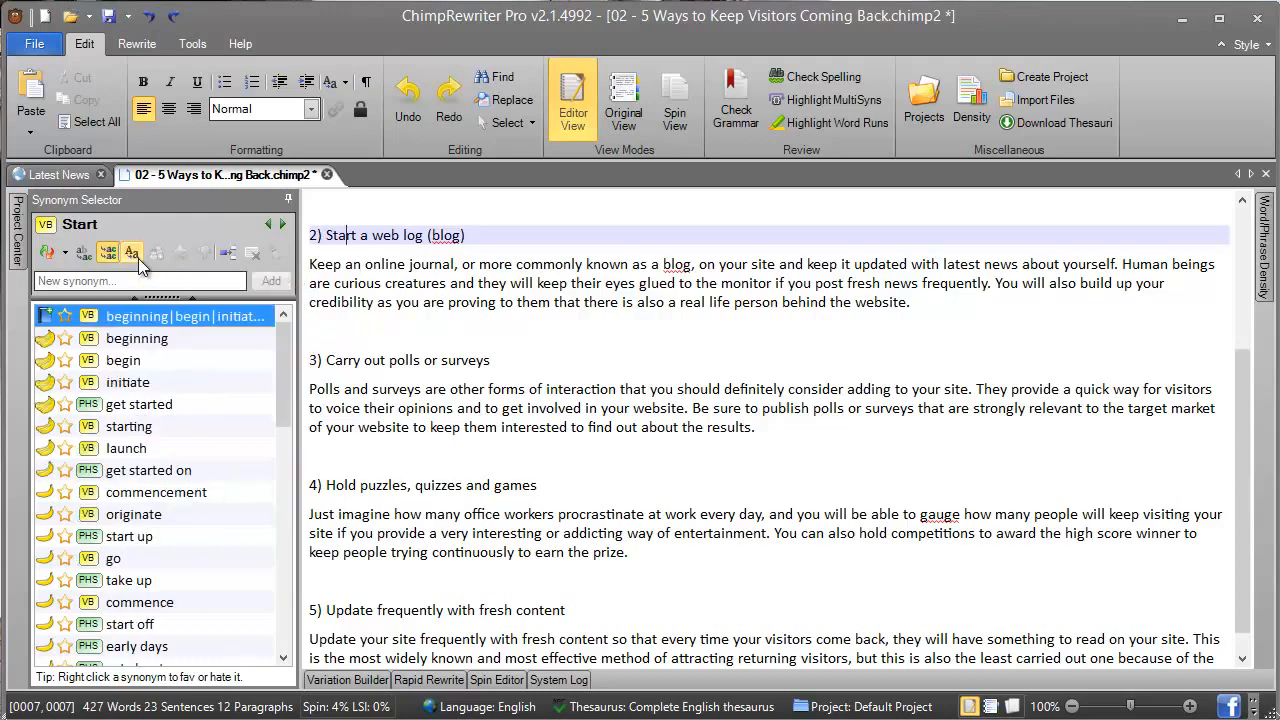
{"action": "left_click_drag", "start_coordinate": [279, 385], "coordinate": [279, 491]}
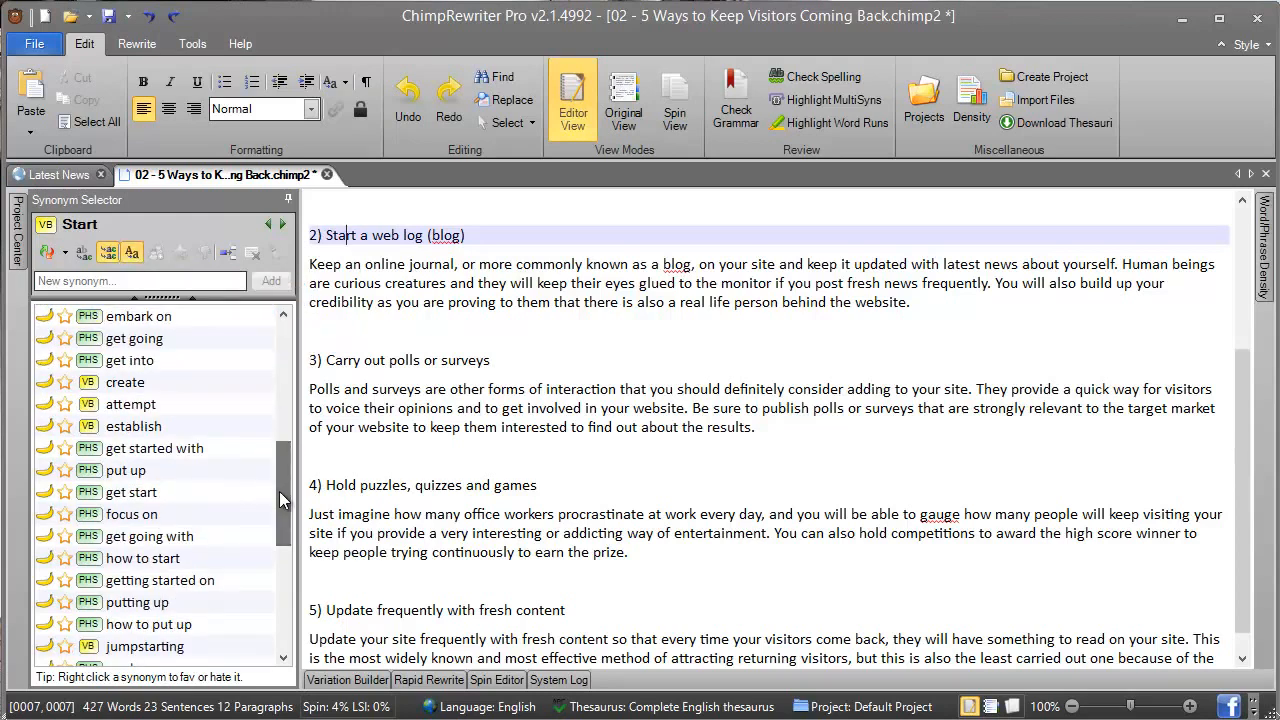
{"action": "left_click", "coordinate": [132, 252]}
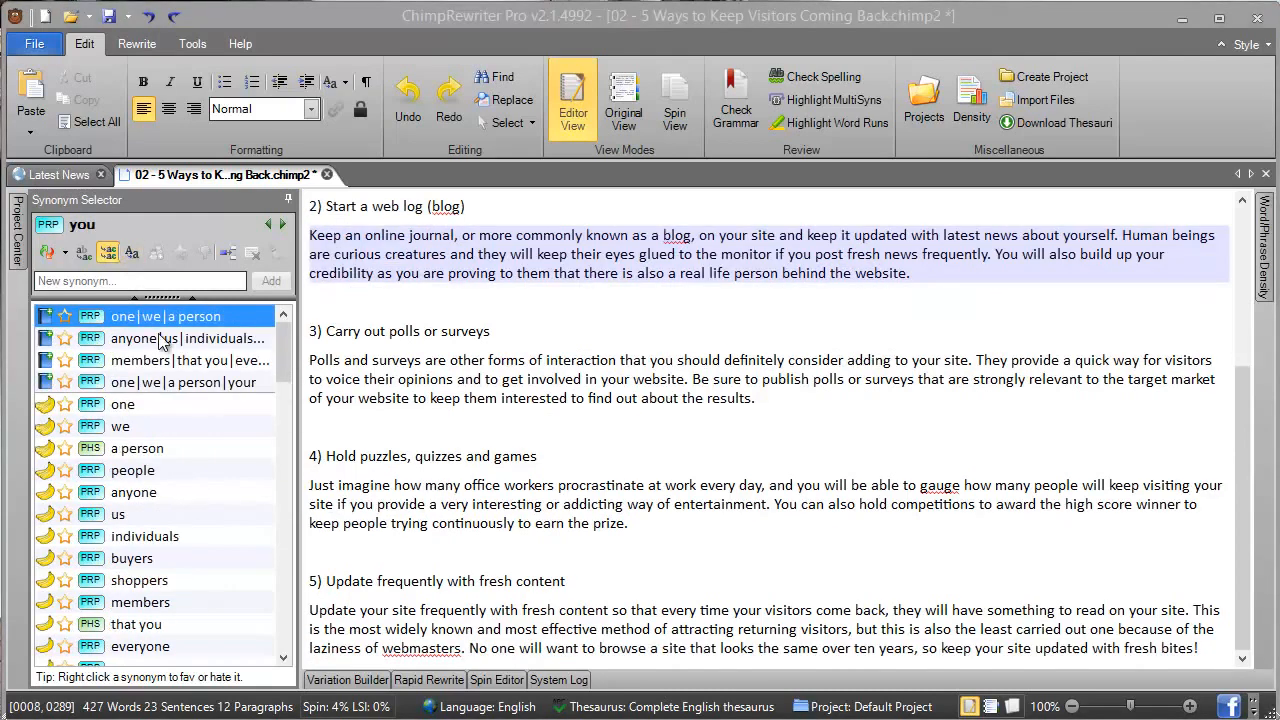
Add "site visitors" to the "visitors" and "customers" alternatives in the forum section's first sentence
{"action": "left_click", "coordinate": [614, 283]}
{"action": "scroll", "coordinate": [614, 283], "scroll_direction": "up", "scroll_amount": 5}
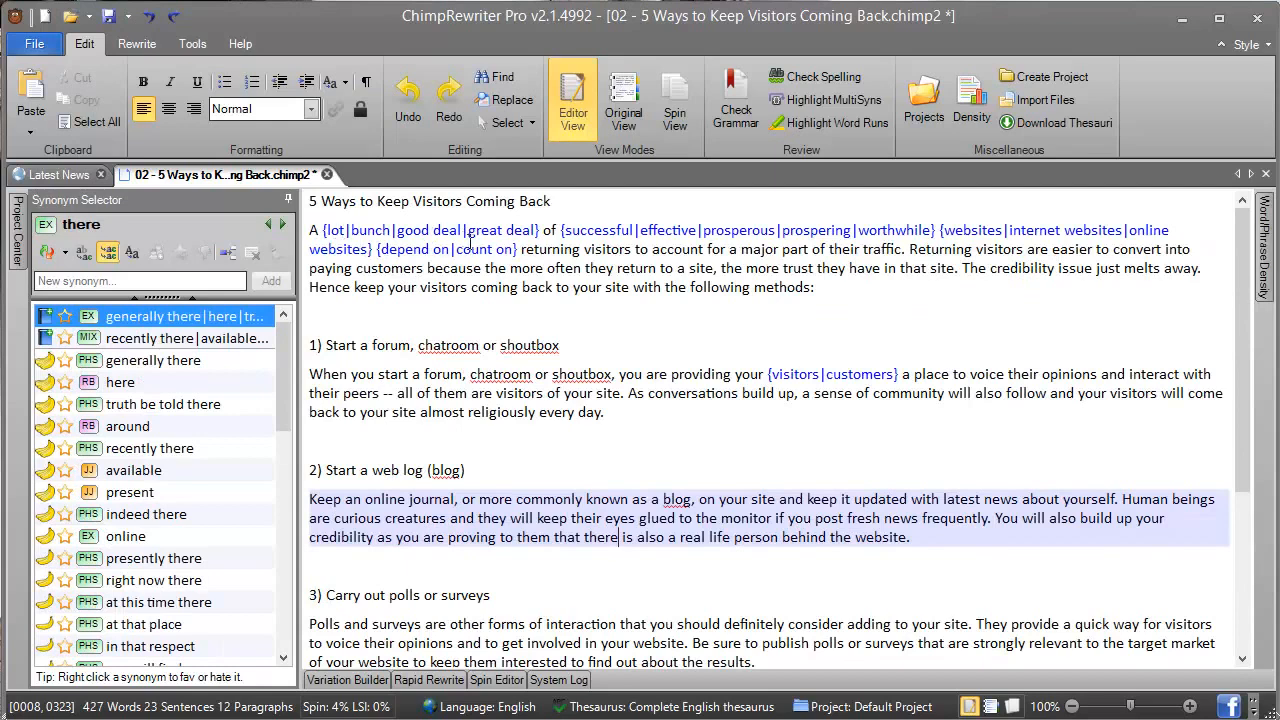
{"action": "left_click", "coordinate": [800, 374]}
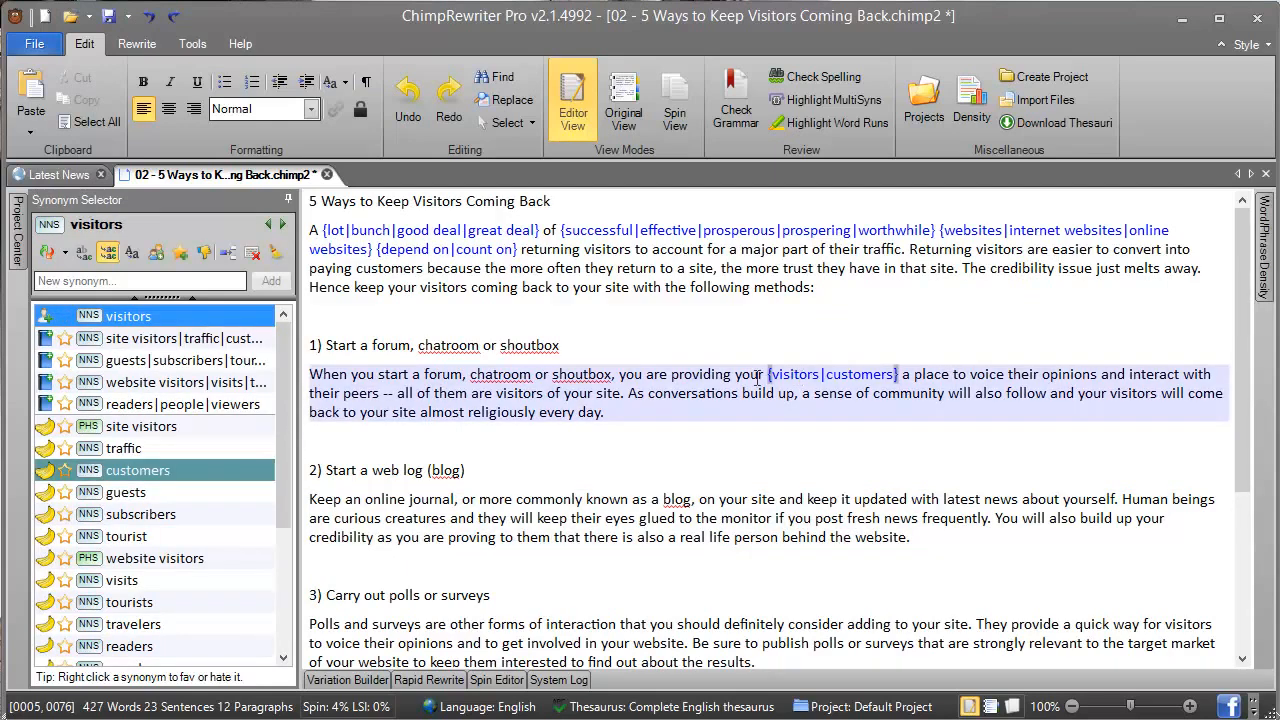
{"action": "left_click", "coordinate": [130, 426]}
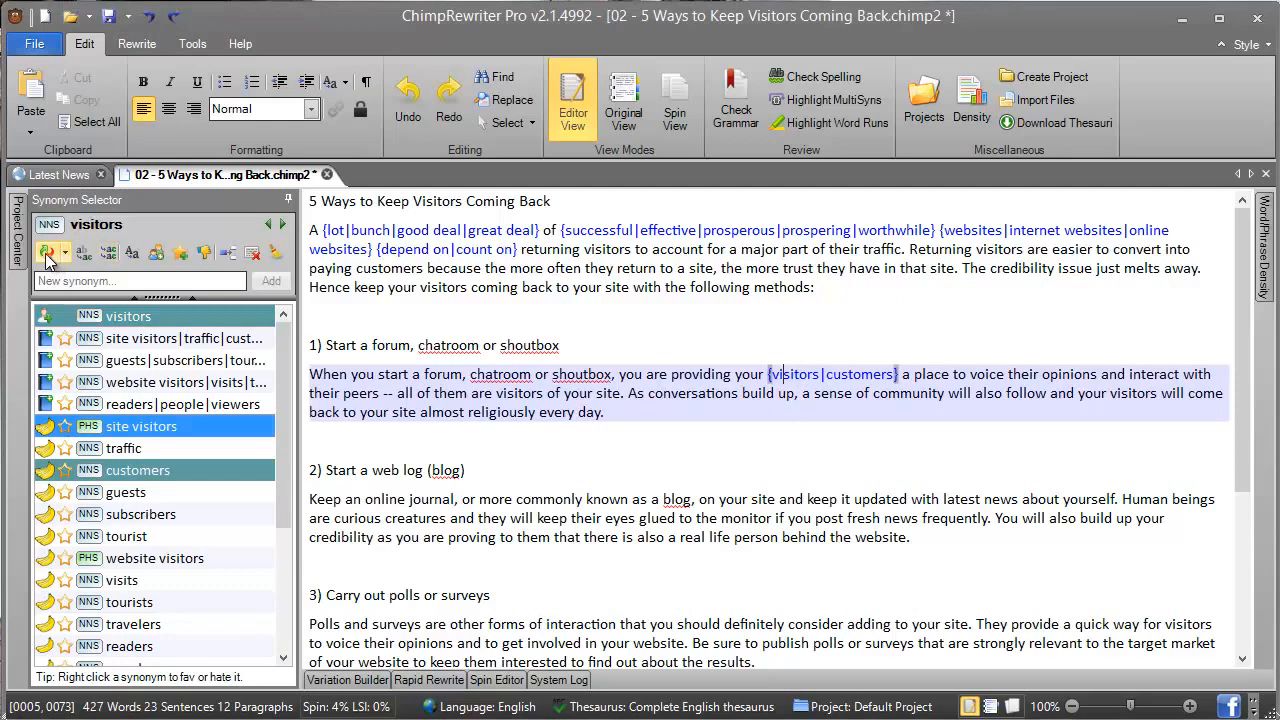
{"action": "double_click", "coordinate": [170, 428]}
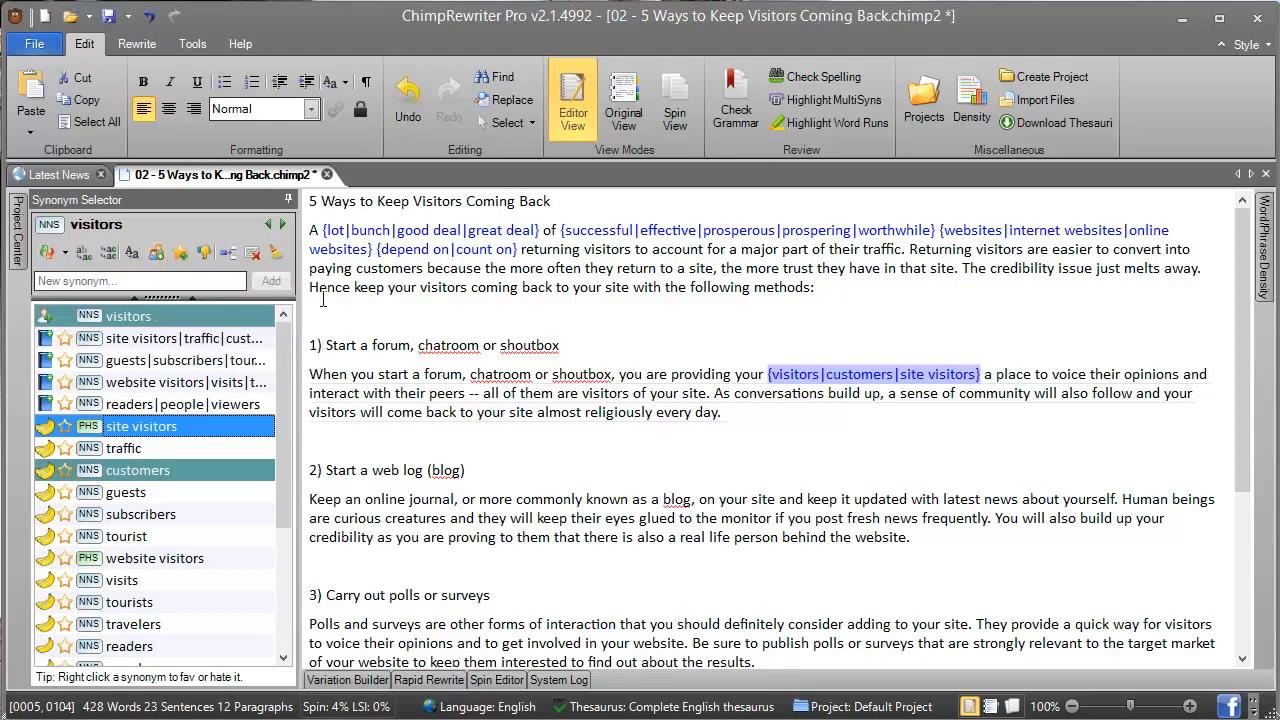
Save "site visitors" and "customers" as a synonym group for "visitors" and check it on the first sentence's "visitors"
{"action": "left_click", "coordinate": [158, 253]}
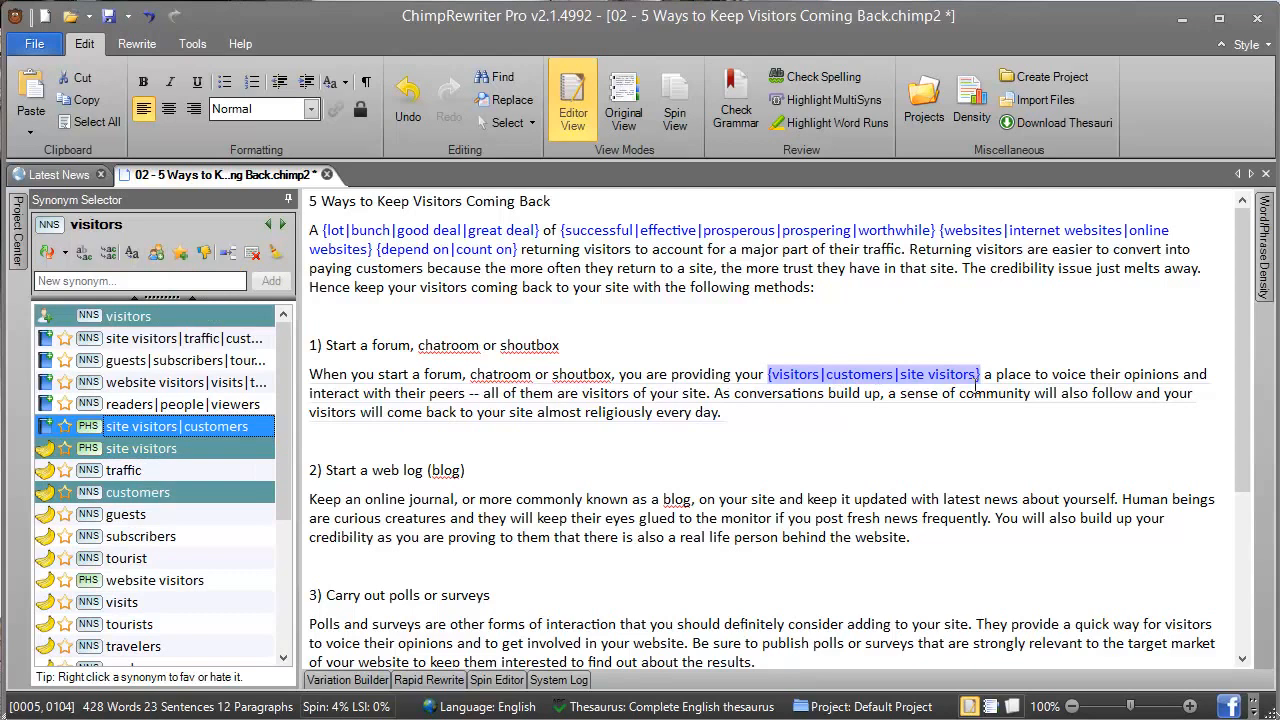
{"action": "left_click", "coordinate": [677, 418]}
{"action": "left_click", "coordinate": [610, 251]}
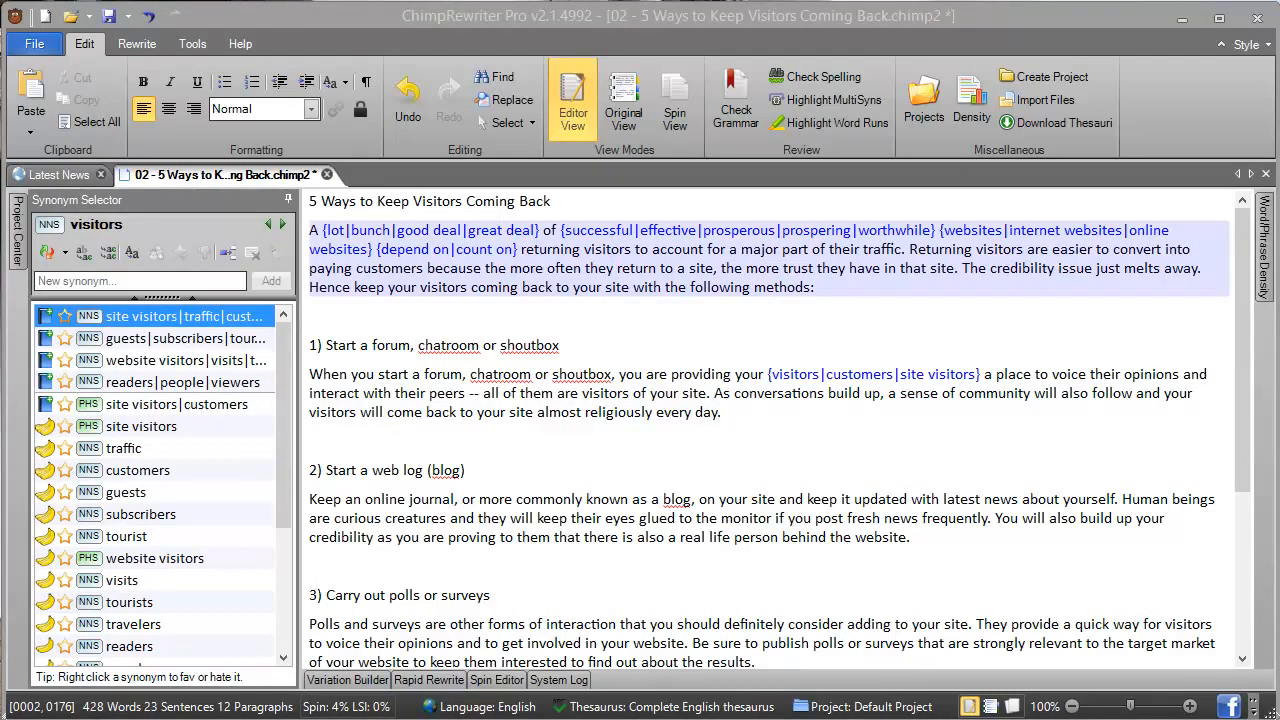
Mark the selected synonyms "site visitors" and "customers" as favourites for "visitors" in the forum section's first sentence
{"action": "left_click", "coordinate": [791, 374]}
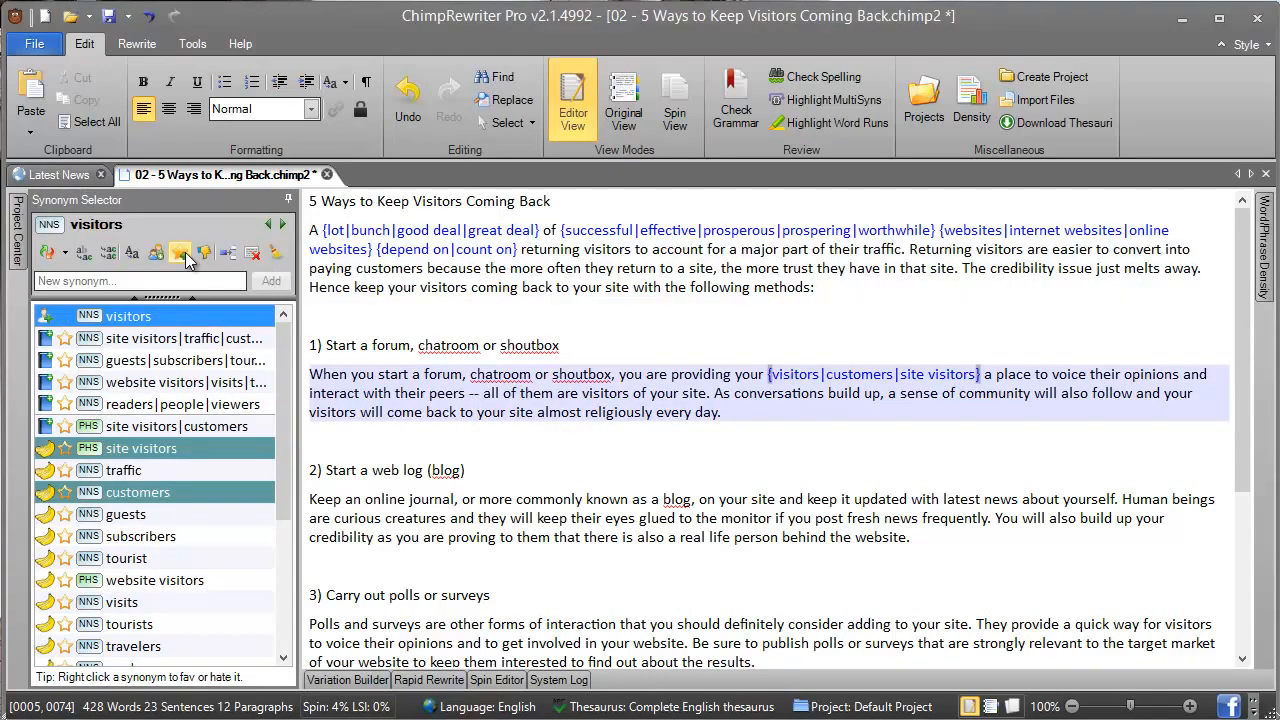
{"action": "left_click", "coordinate": [180, 253]}
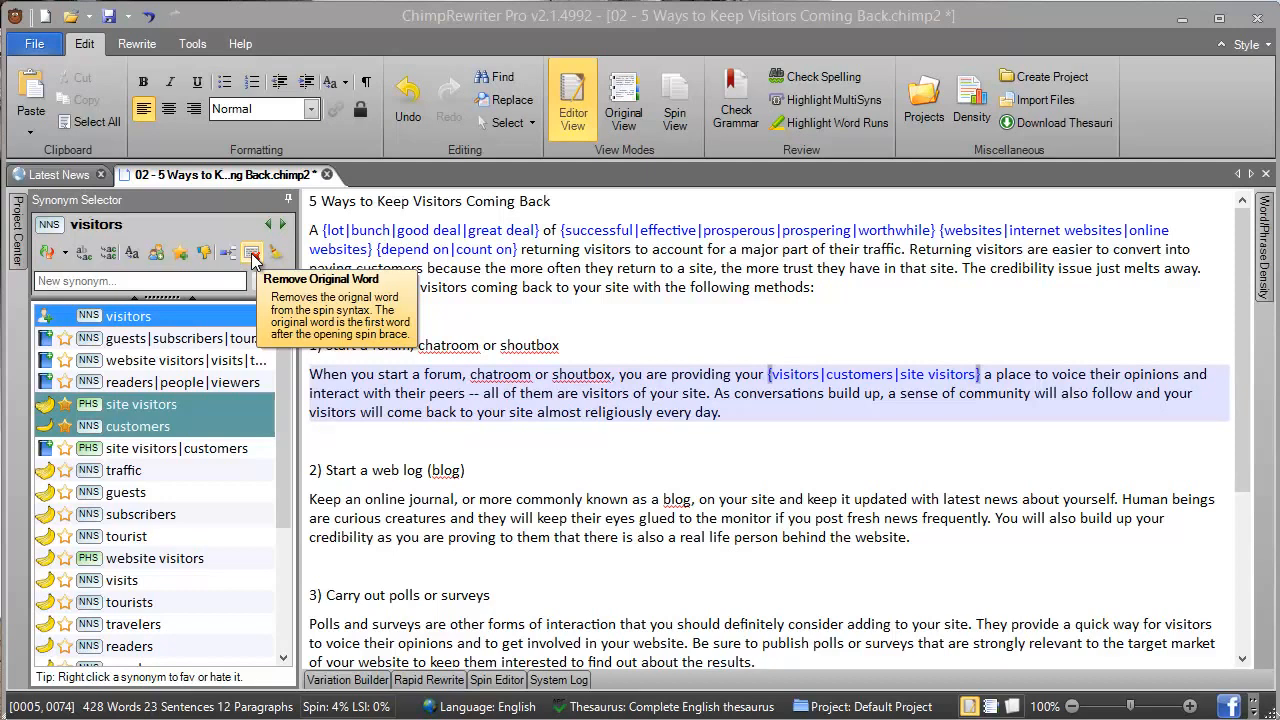
Try to remove the original word "visitors" from the spin alternatives in the forum section's first sentence, and undo the removal
{"action": "double_click", "coordinate": [806, 375]}
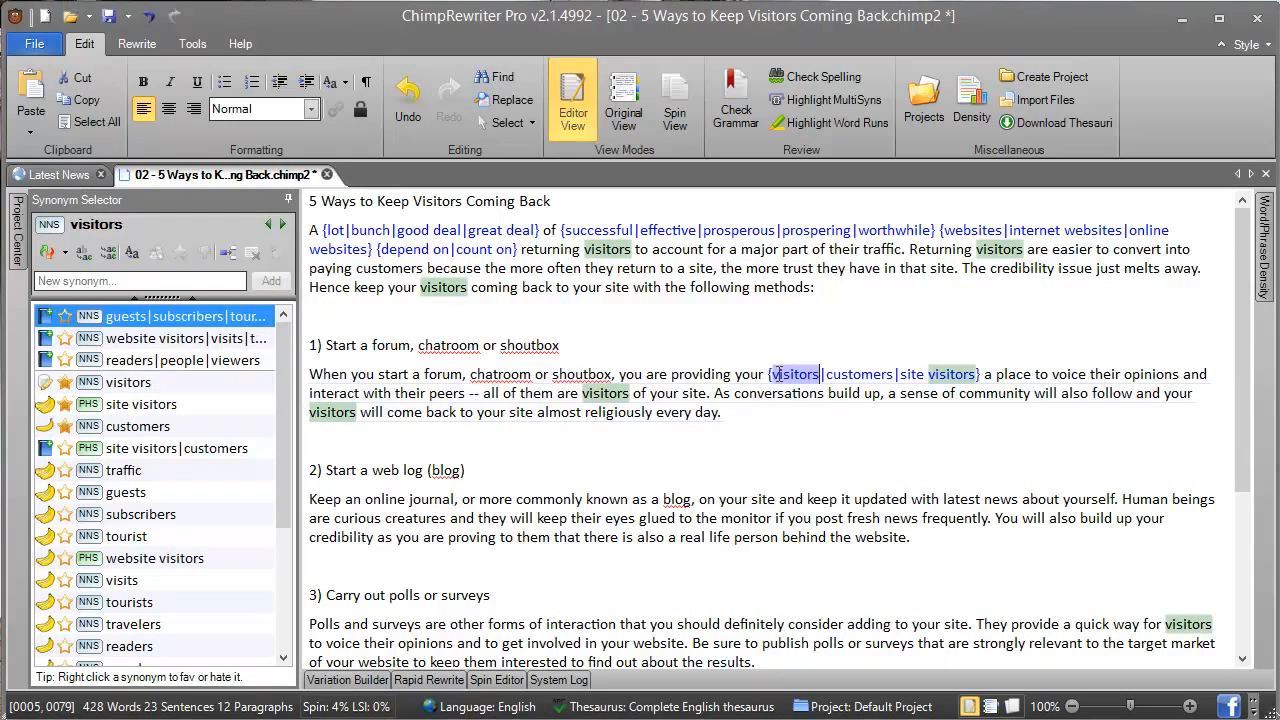
{"action": "left_click", "coordinate": [788, 374]}
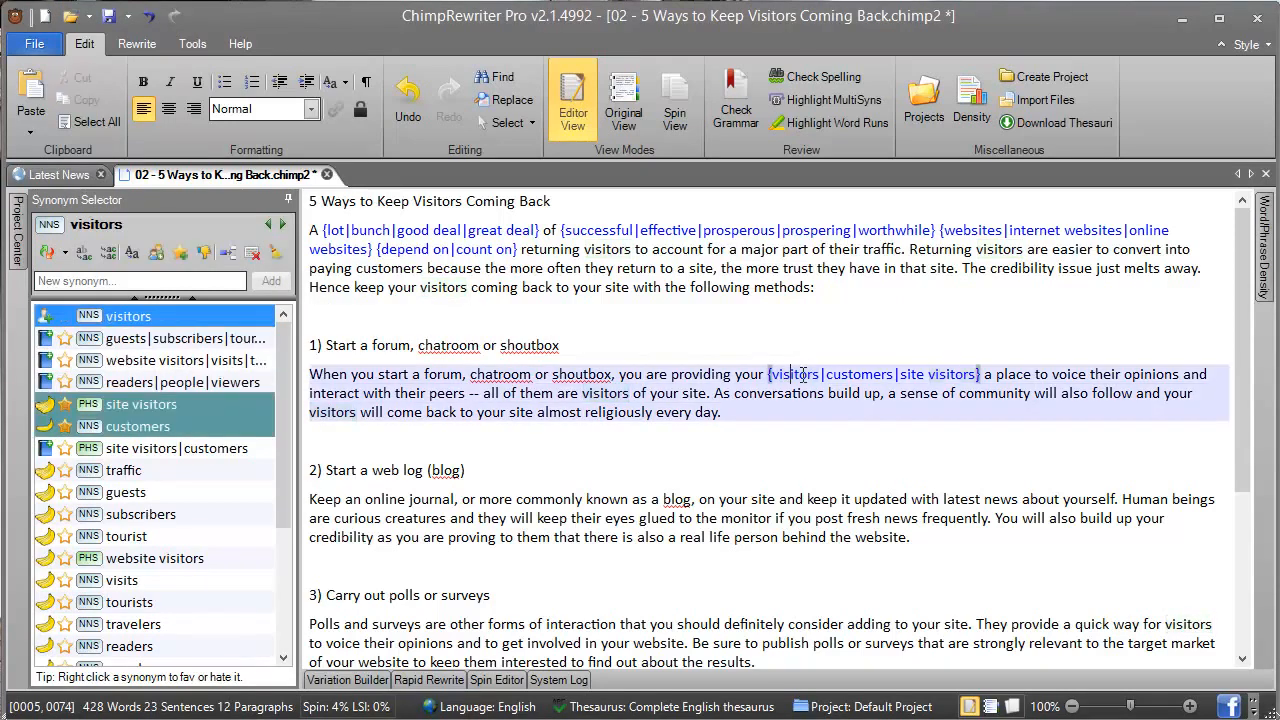
{"action": "left_click", "coordinate": [251, 254]}
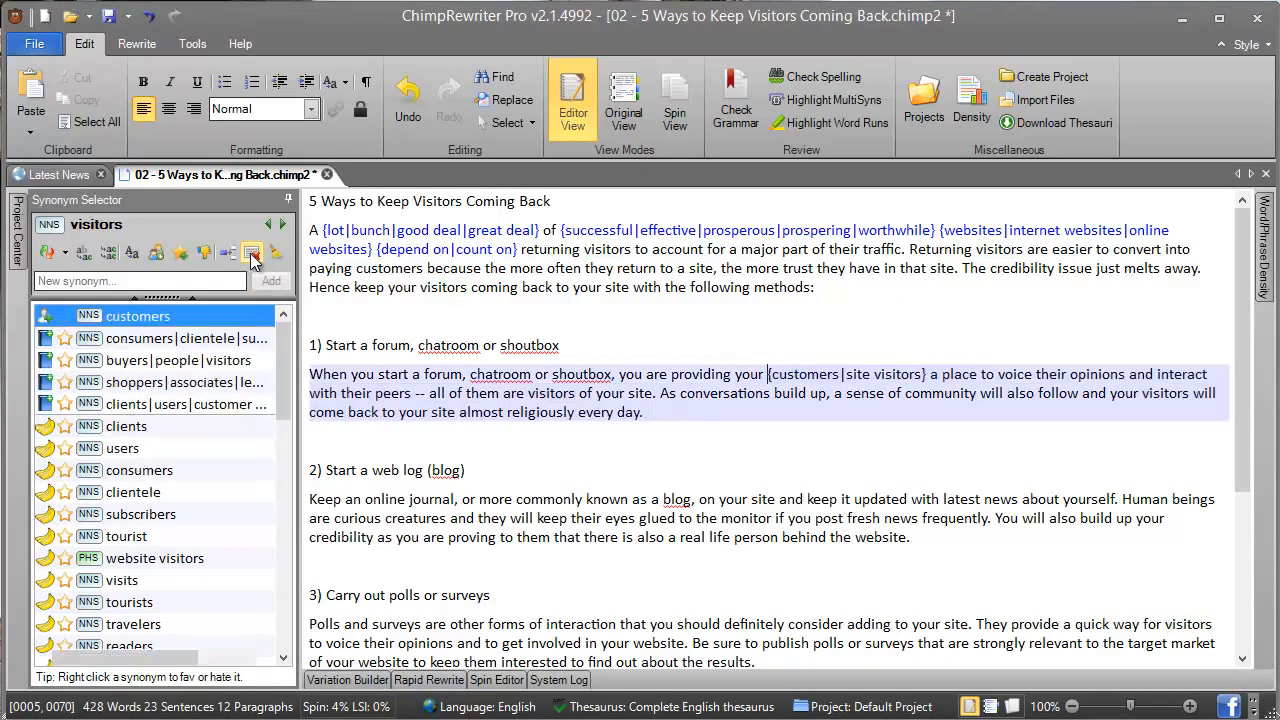
{"action": "left_click_drag", "start_coordinate": [770, 374], "coordinate": [977, 393]}
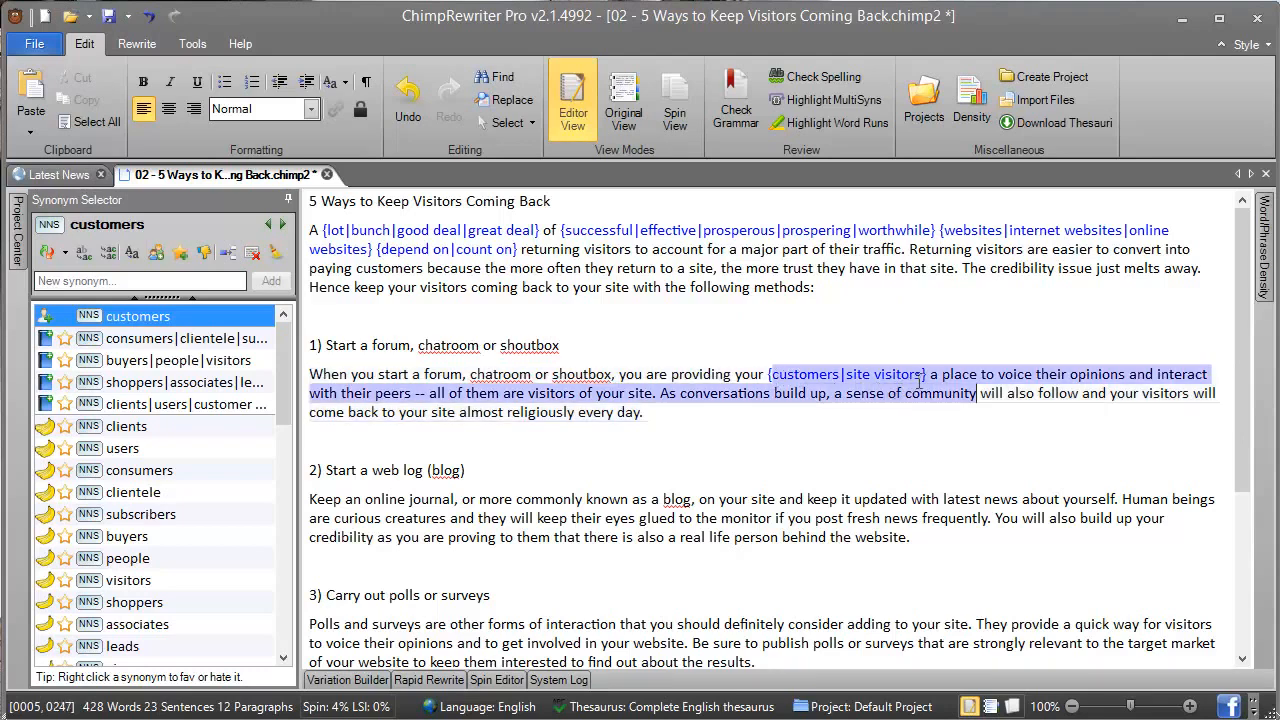
{"action": "left_click", "coordinate": [919, 381]}
{"action": "key", "text": "ctrl+z"}
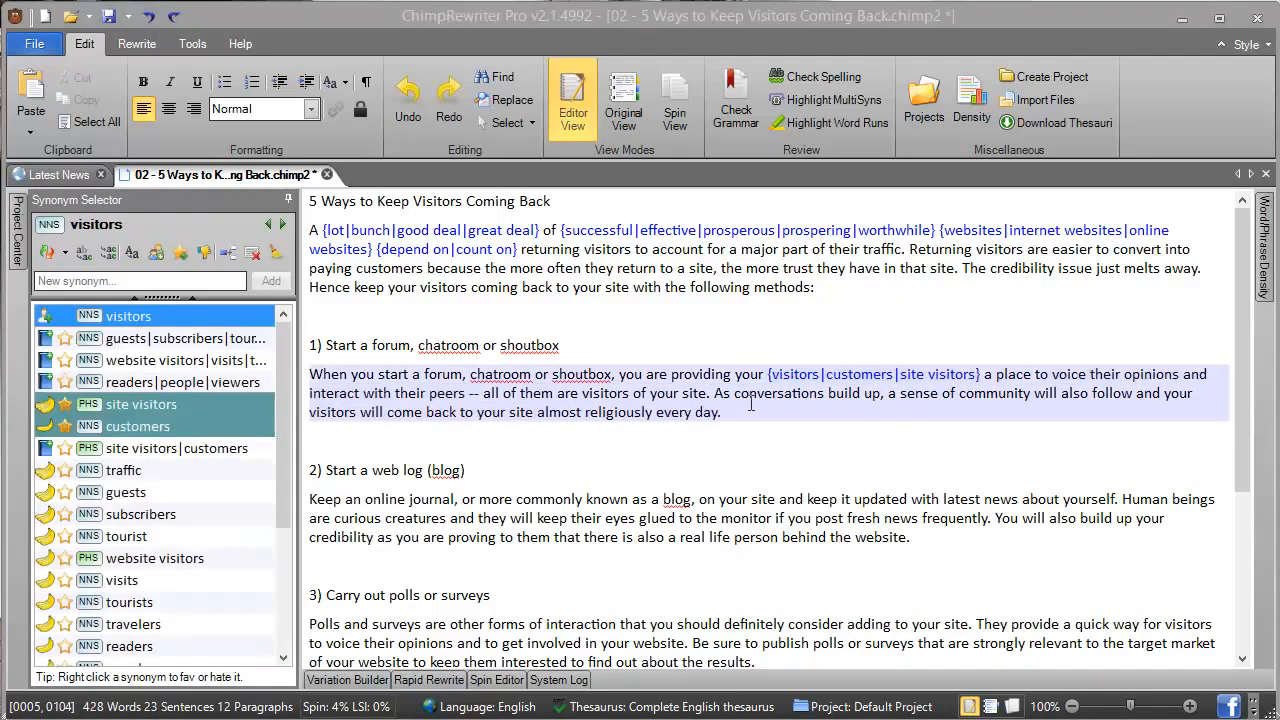
Remove all spin from "visitors" in the forum section's first sentence
{"action": "left_click", "coordinate": [797, 383]}
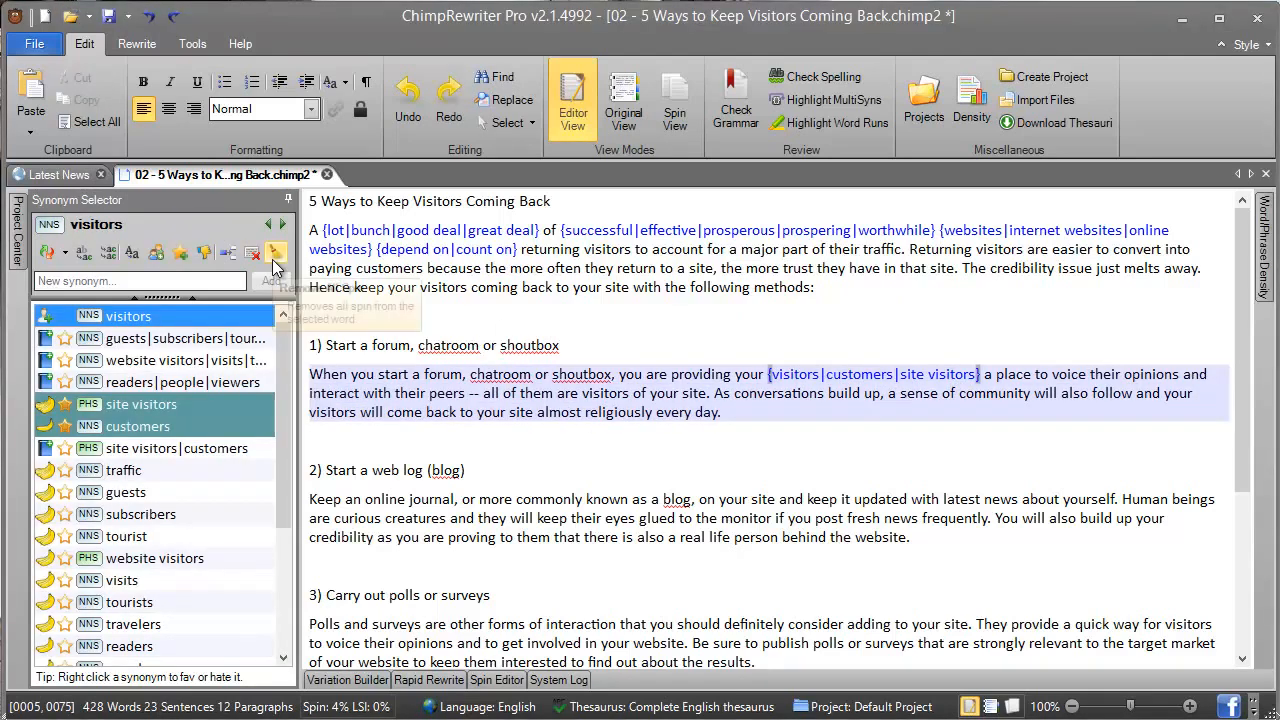
{"action": "left_click", "coordinate": [276, 258]}
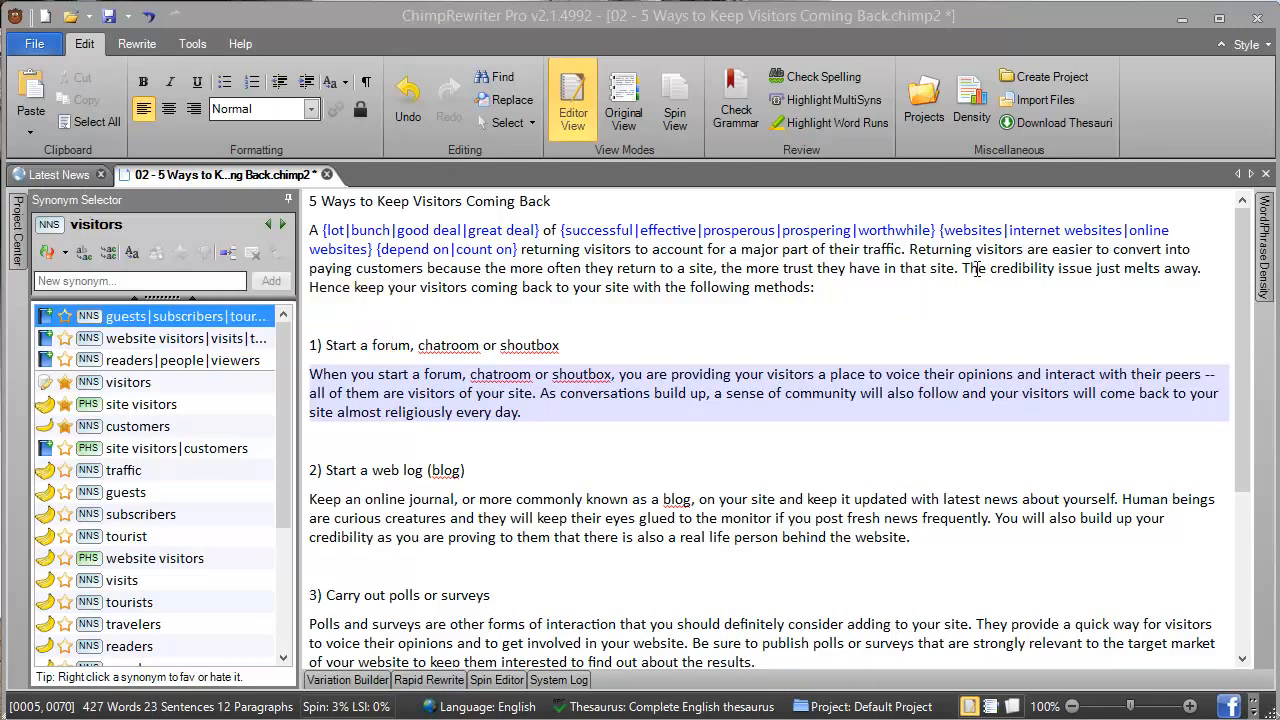
Add an empty spin alternative to "credibility" in the opening paragraph's sentence "The credibility issue just melts away."
{"action": "left_click_drag", "start_coordinate": [964, 270], "coordinate": [1162, 270]}
{"action": "left_click", "coordinate": [972, 270]}
{"action": "left_click", "coordinate": [995, 287]}
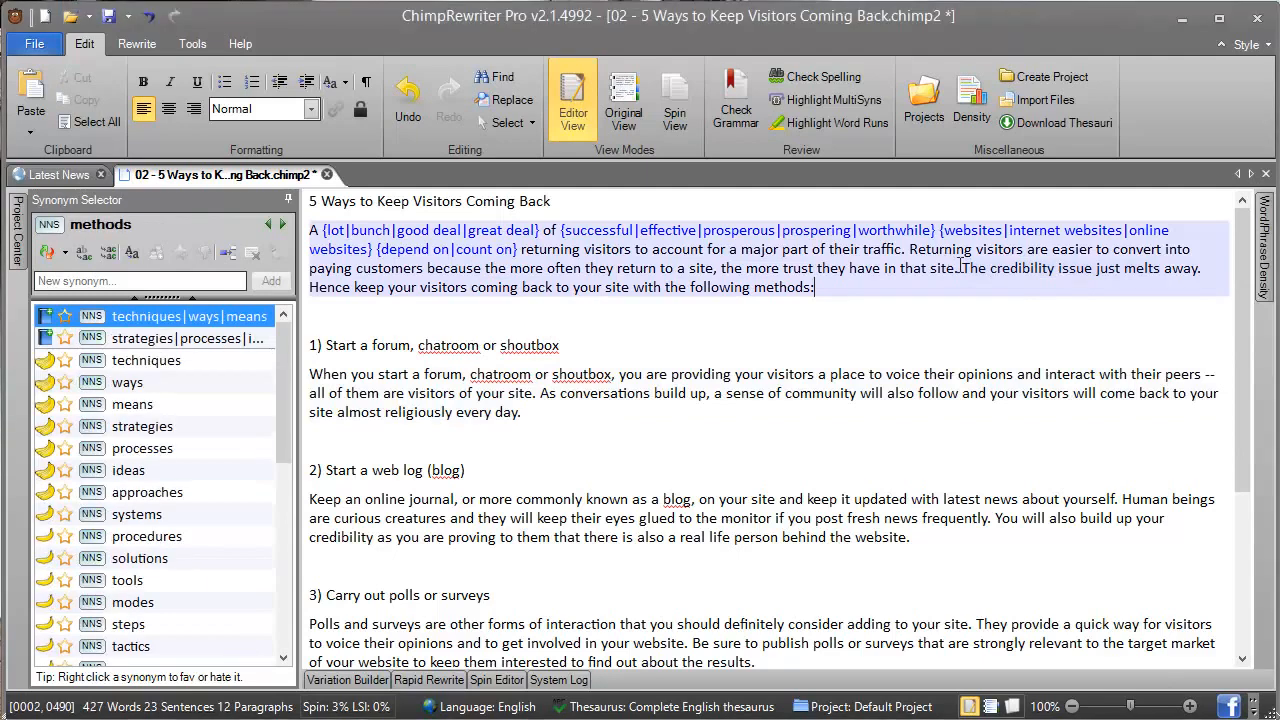
{"action": "left_click_drag", "start_coordinate": [962, 268], "coordinate": [1203, 270]}
{"action": "left_click", "coordinate": [1149, 286]}
{"action": "left_click", "coordinate": [1020, 267]}
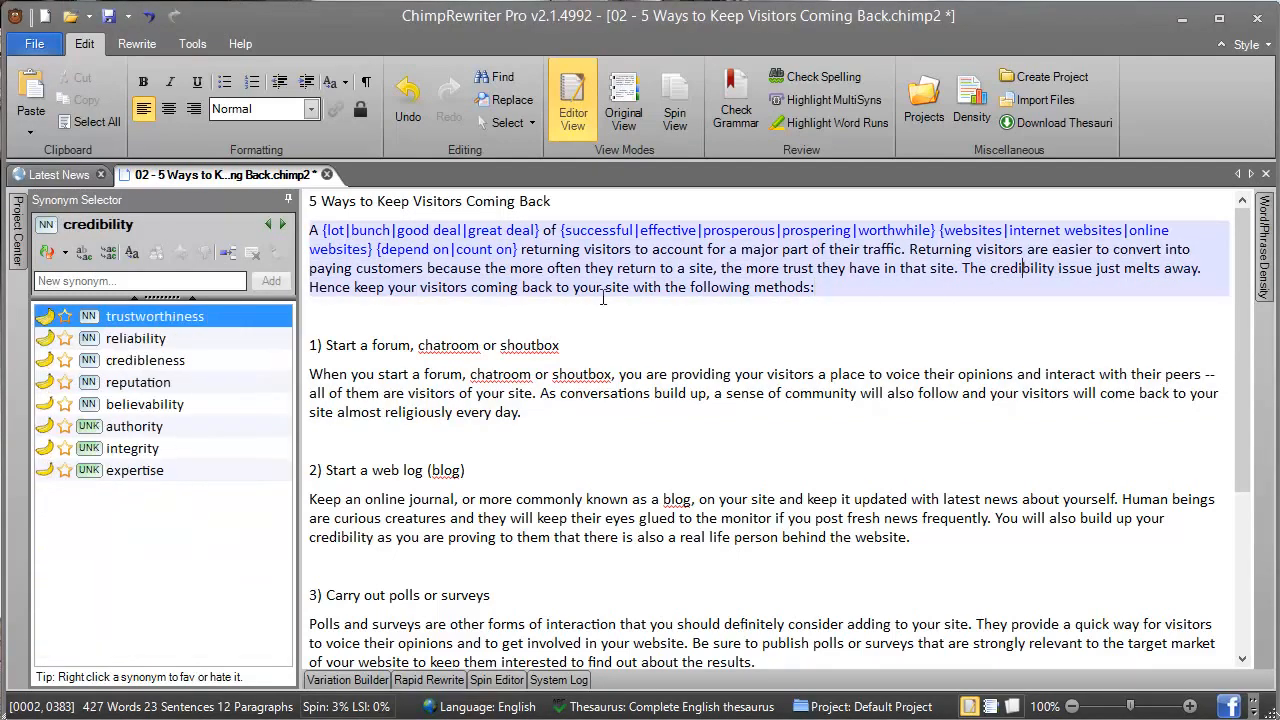
{"action": "left_click", "coordinate": [228, 252]}
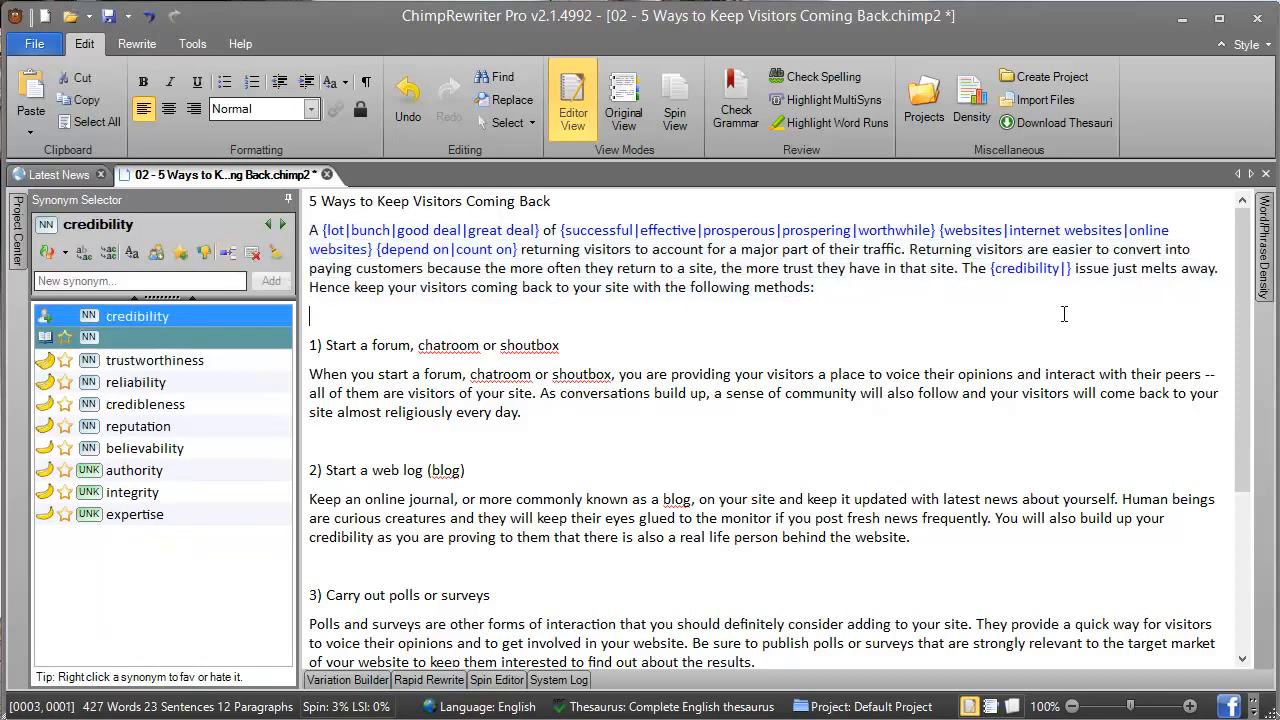
{"action": "double_click", "coordinate": [1030, 268]}
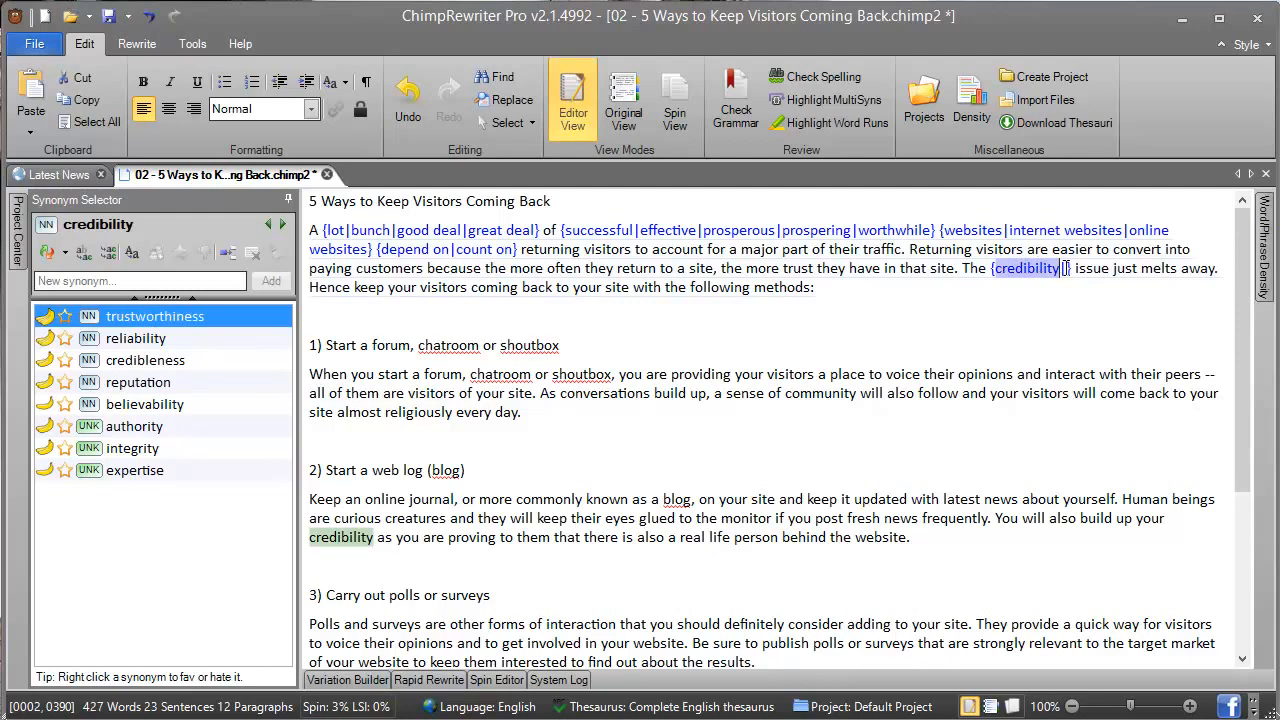
{"action": "left_click", "coordinate": [1012, 373]}
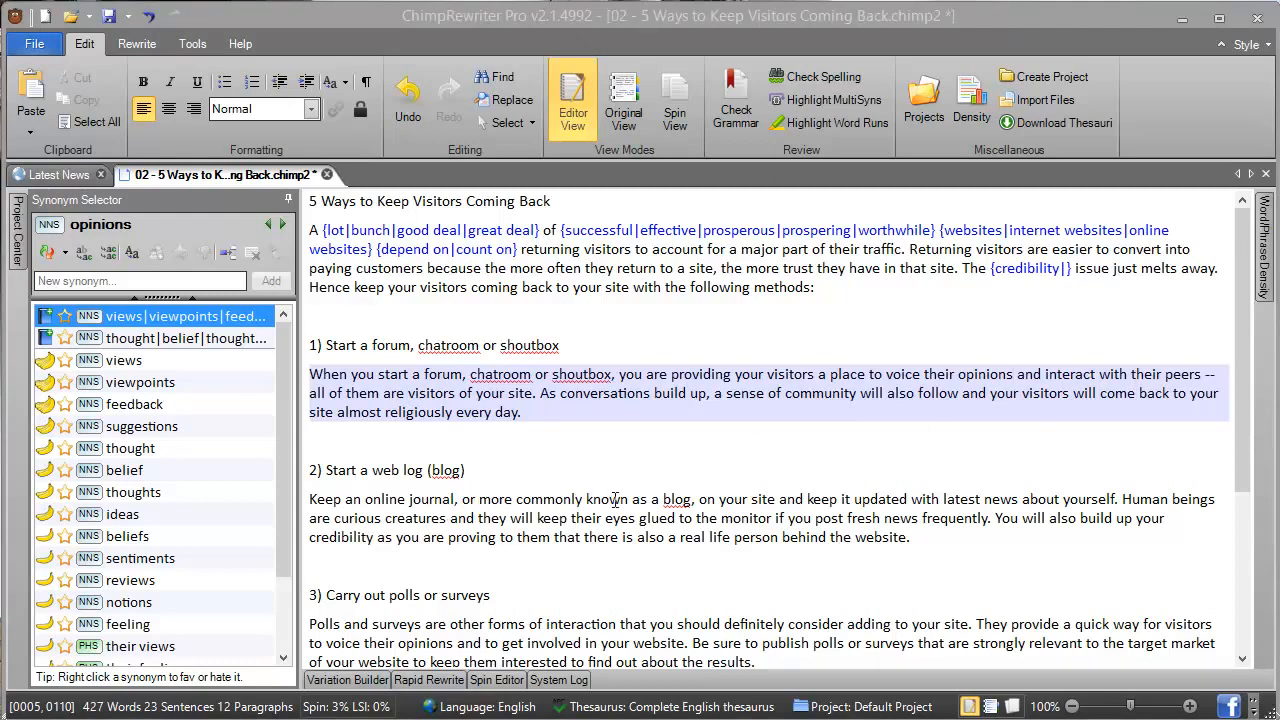
Add an empty spin alternative to the phrase "on your site" in the web log section's first sentence
{"action": "left_click_drag", "start_coordinate": [700, 499], "coordinate": [776, 499]}
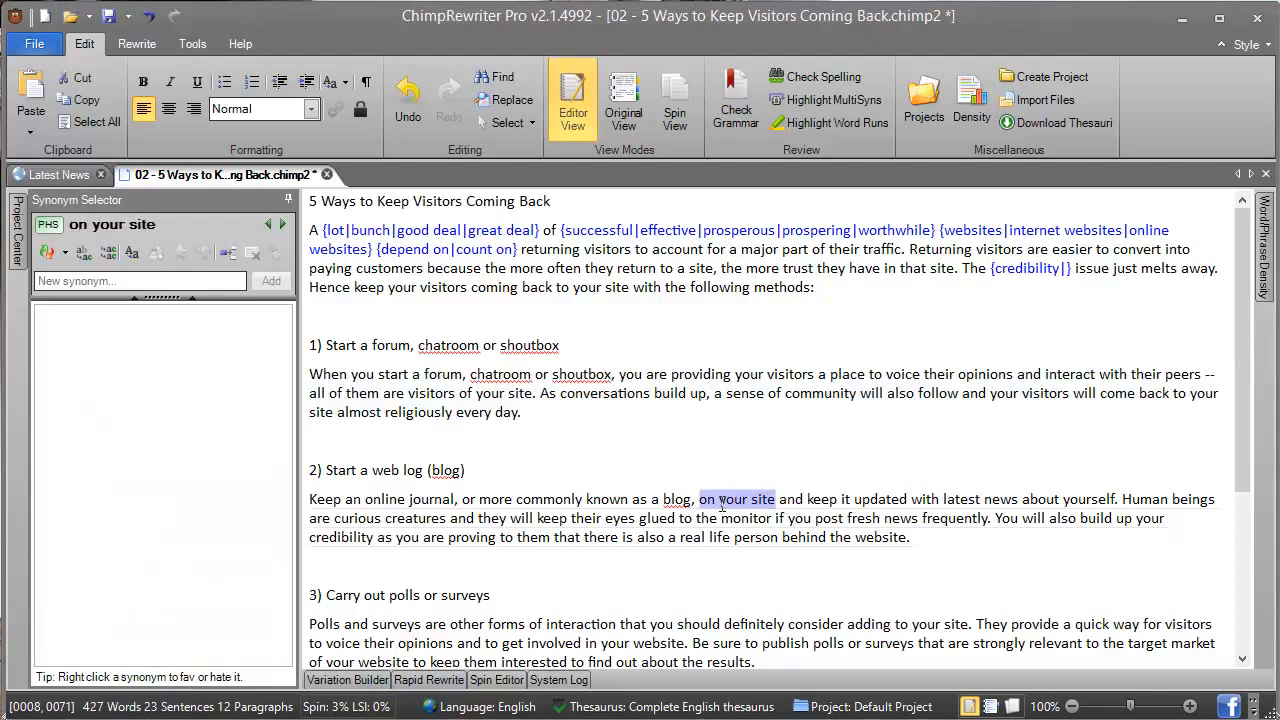
{"action": "left_click", "coordinate": [250, 256]}
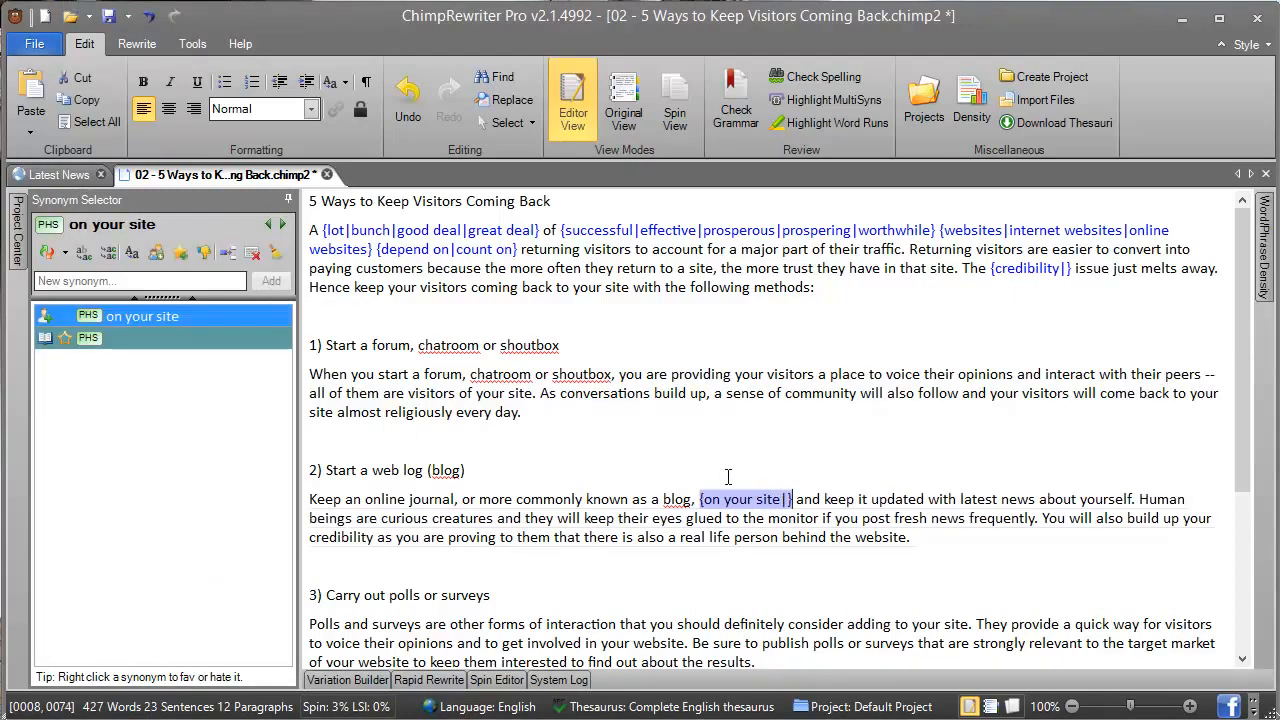
{"action": "left_click", "coordinate": [728, 476]}
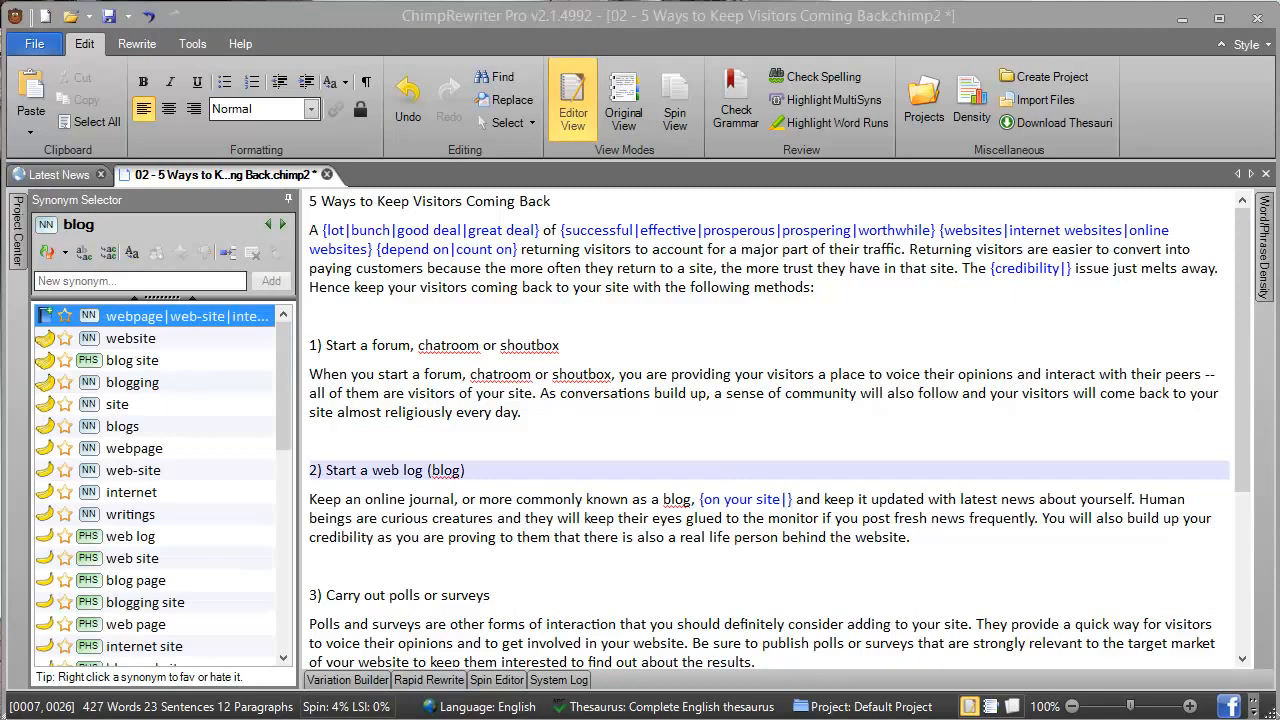